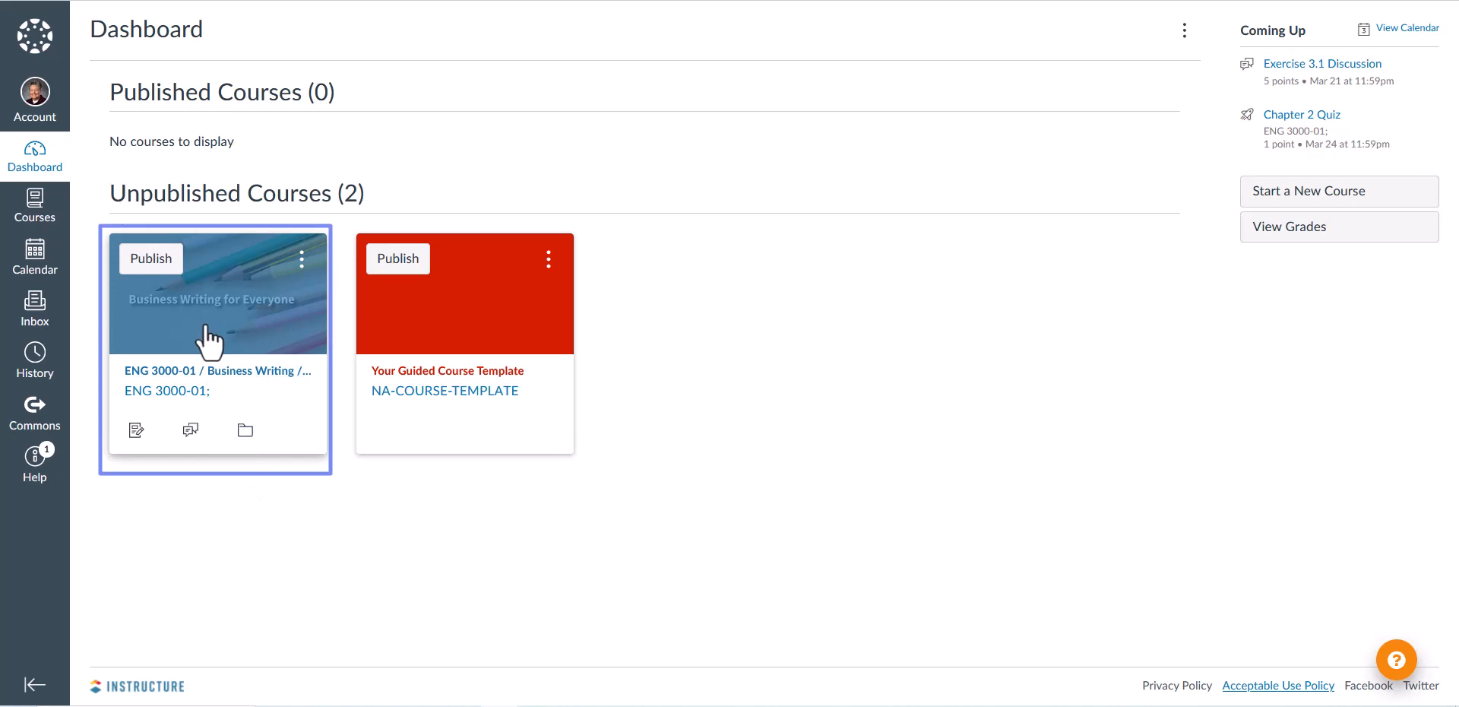
Step: Open the assignments of the ENG 3000-01 course and start a new assignment in the Exercises group
{"action": "left_click", "coordinate": [228, 430]}
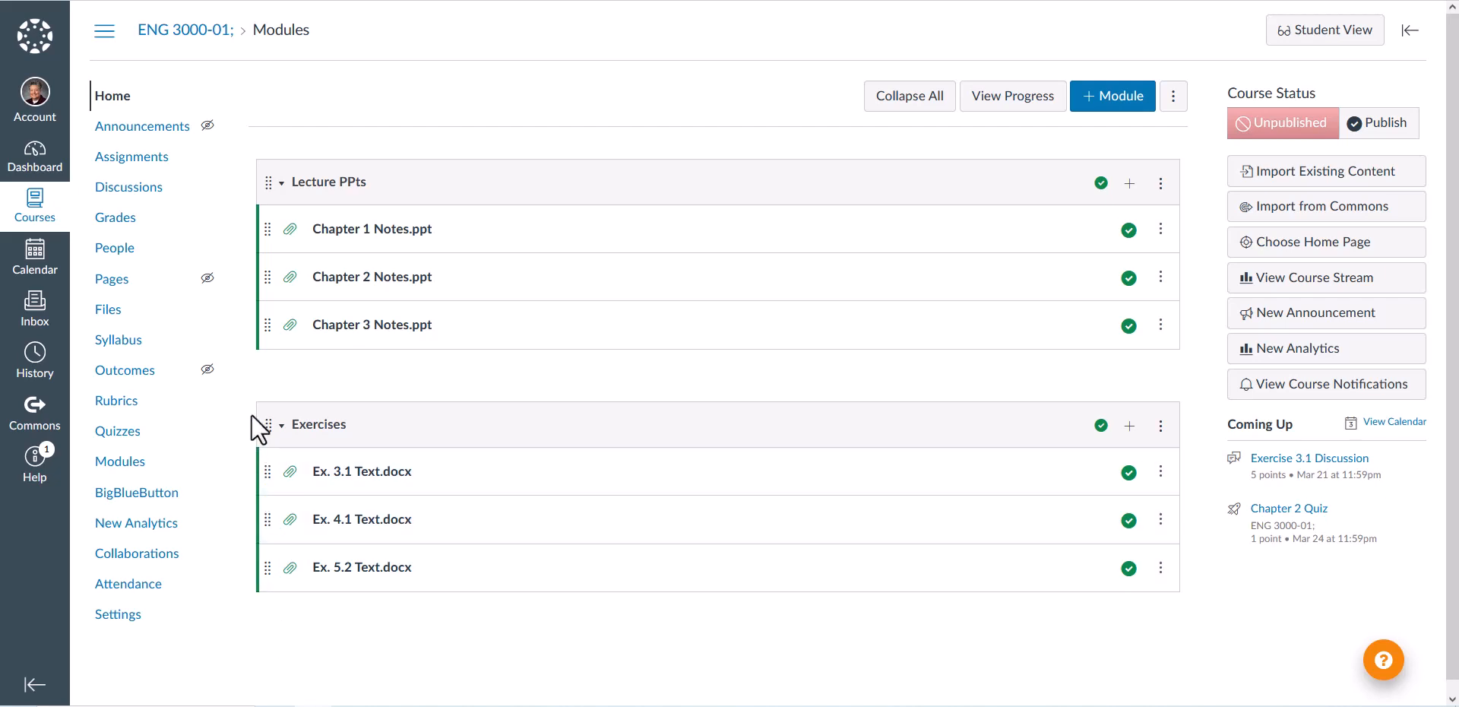
{"action": "left_click", "coordinate": [175, 161]}
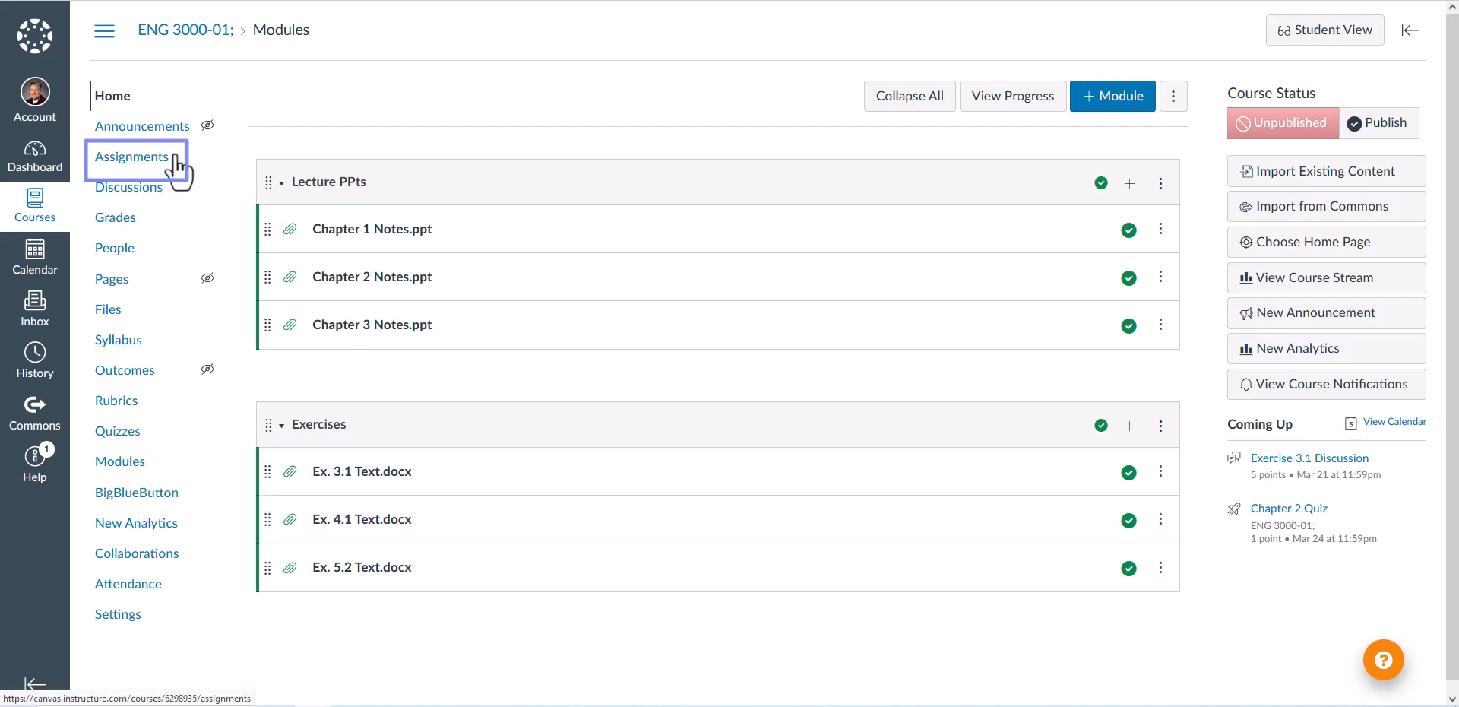
{"action": "left_click", "coordinate": [131, 167]}
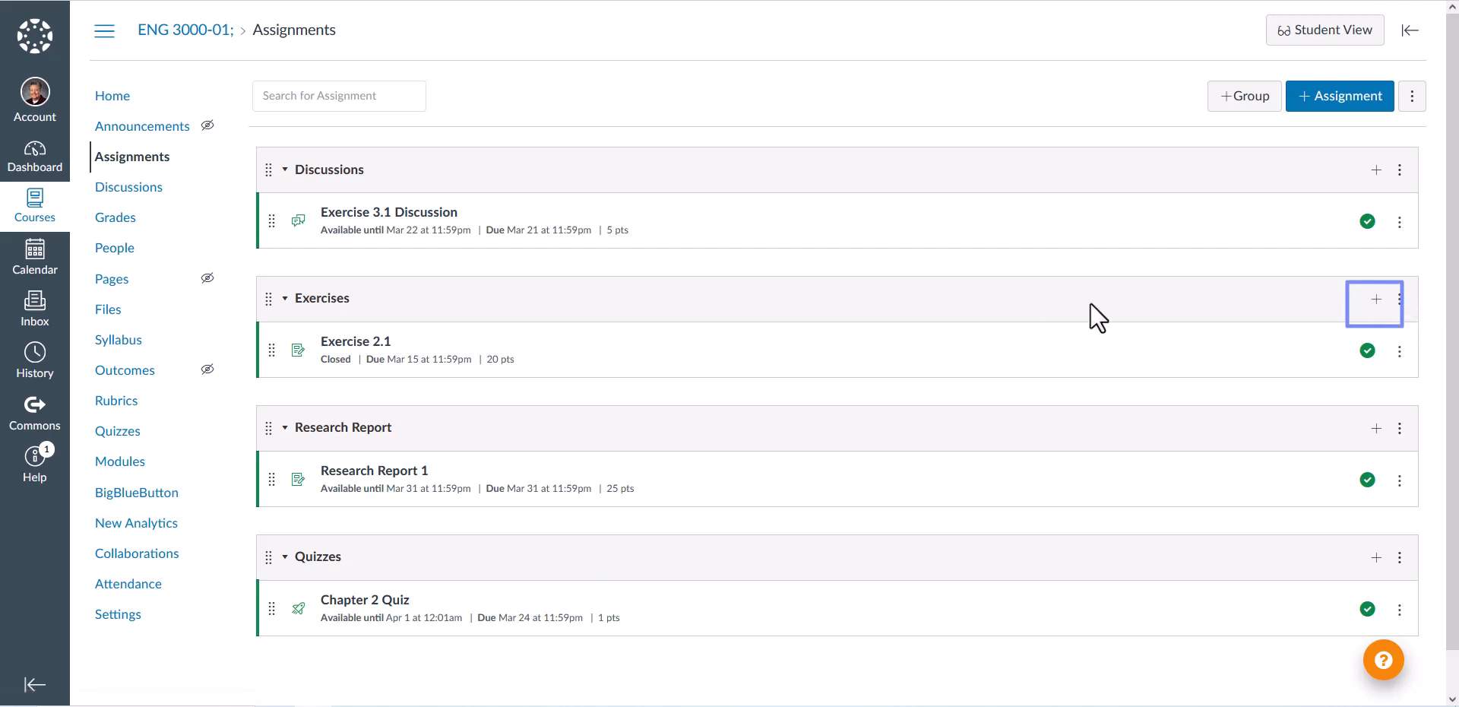
{"action": "left_click", "coordinate": [1375, 301]}
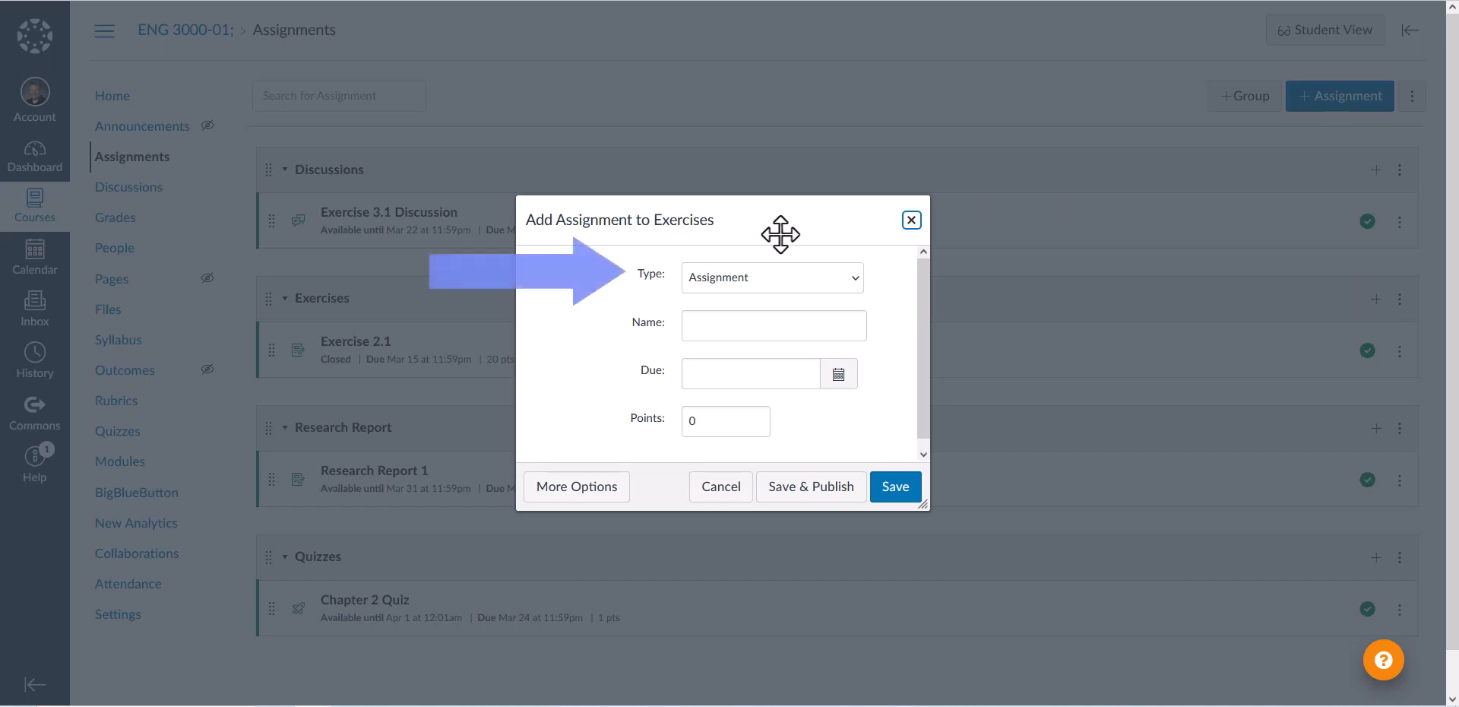
Step: Keep the type as Assignment and name the new assignment Exercise 3.1
{"action": "left_click", "coordinate": [858, 279]}
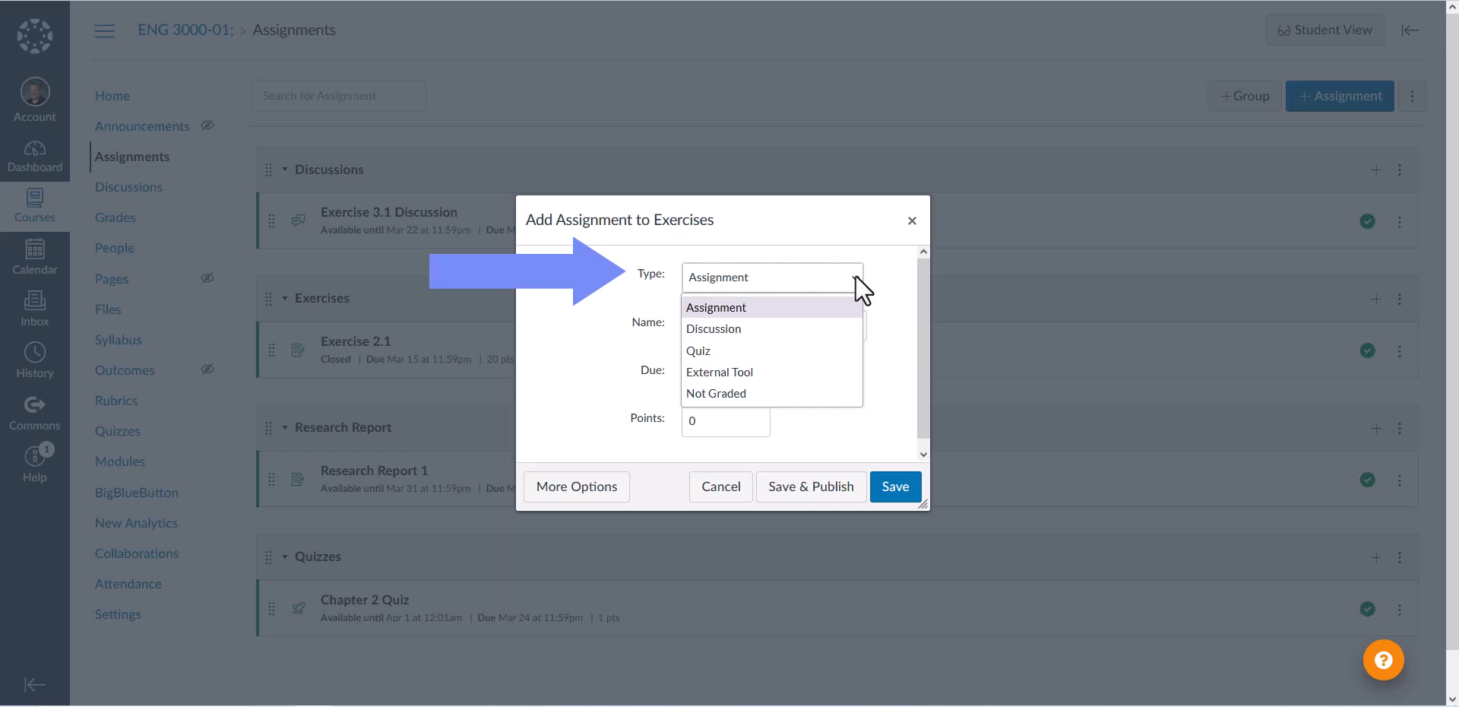
{"action": "left_click", "coordinate": [855, 275]}
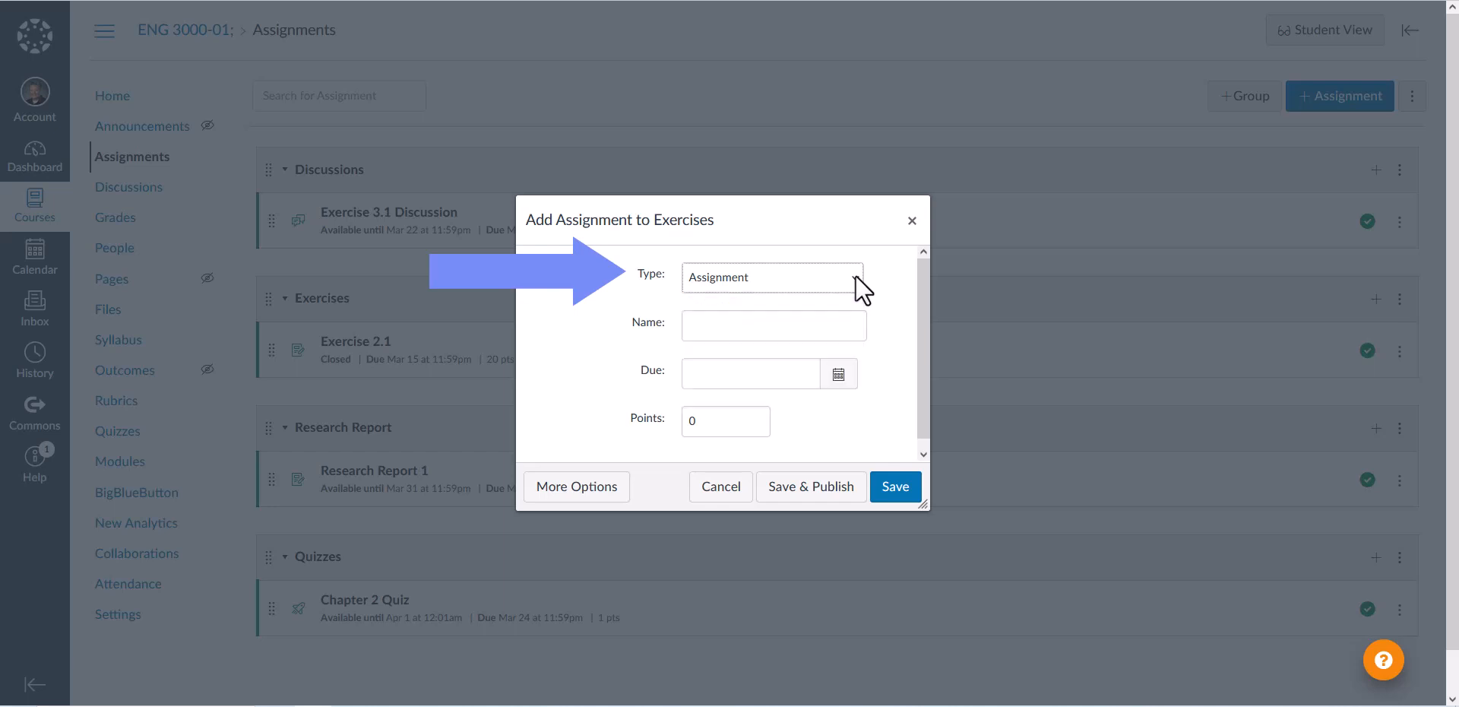
{"action": "left_click", "coordinate": [825, 331]}
{"action": "type", "text": "Exer"}
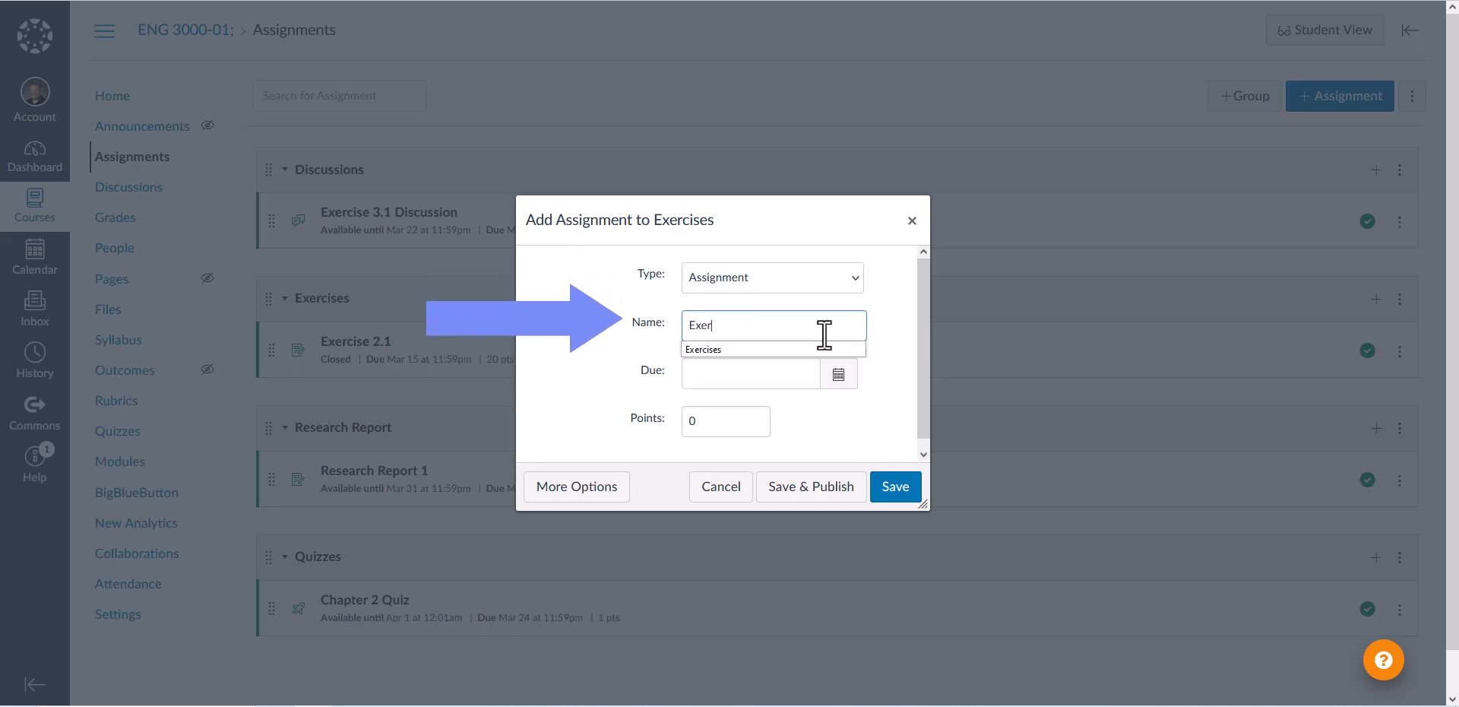
{"action": "type", "text": "cise 3."}
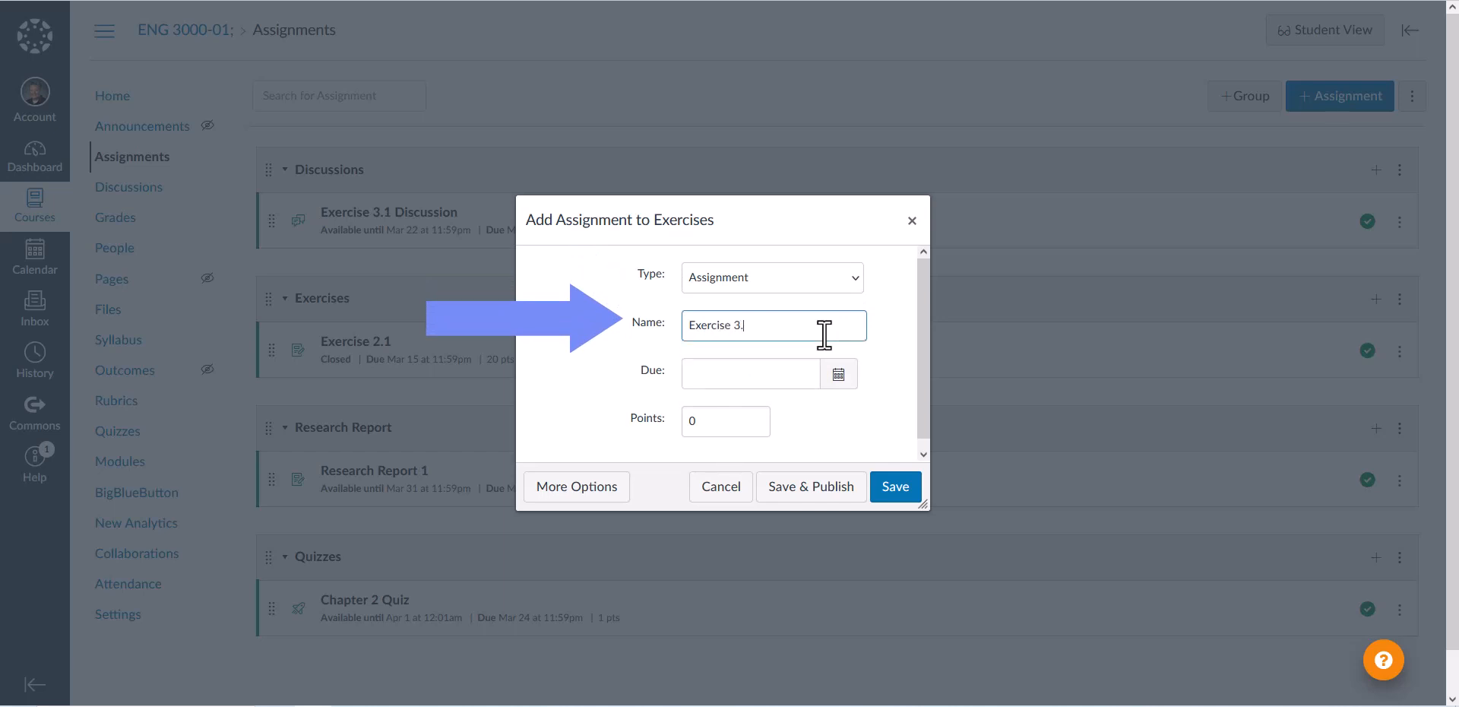
{"action": "type", "text": "1"}
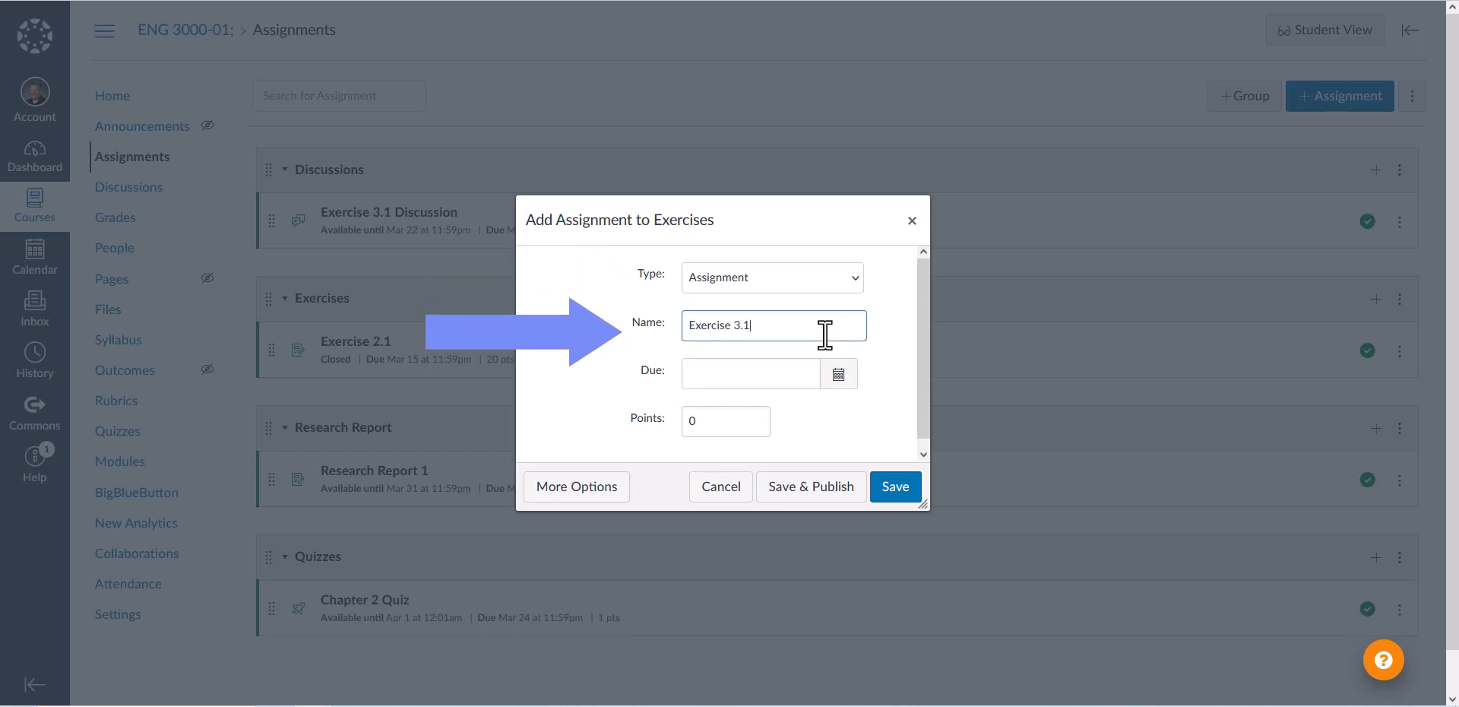
Step: Set the assignment's due date to March 24, 2023, keeping the default 11:59pm time
{"action": "left_click", "coordinate": [839, 375]}
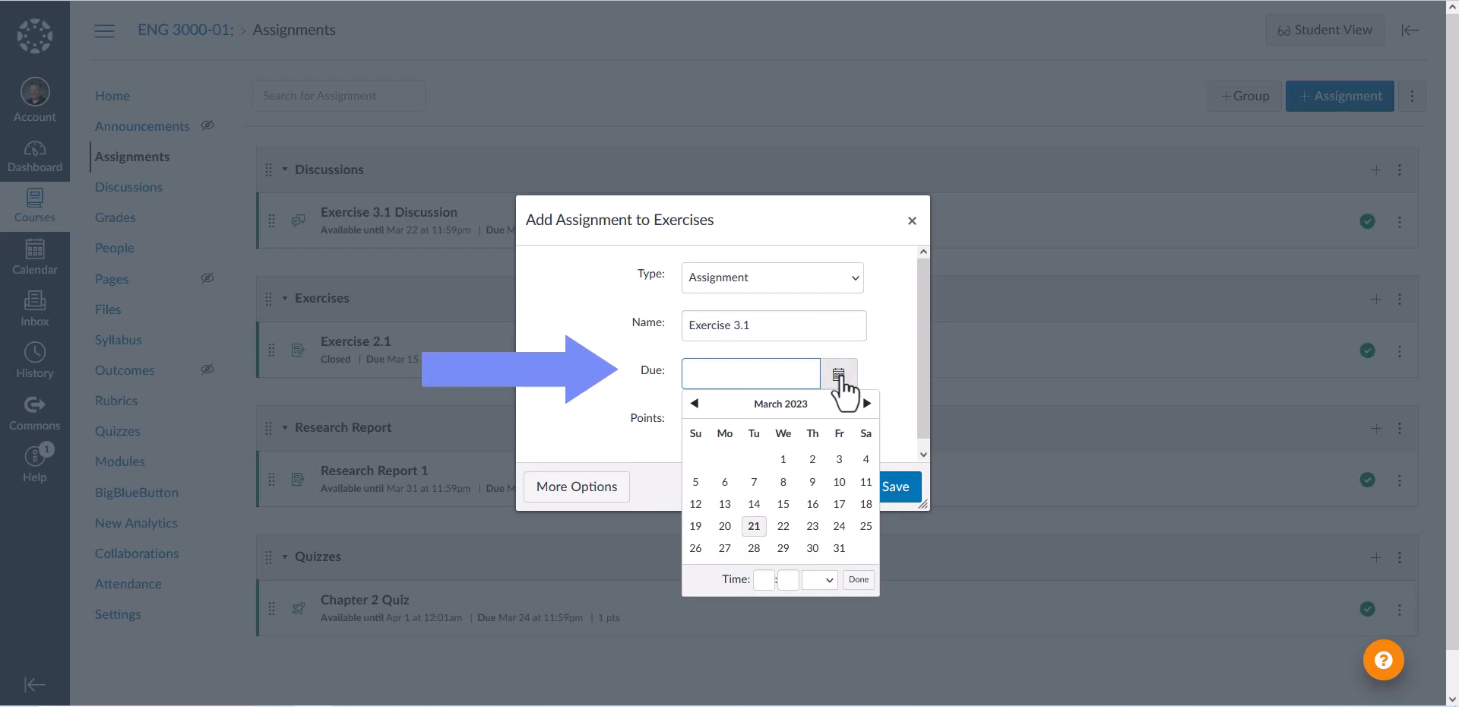
{"action": "left_click", "coordinate": [839, 527]}
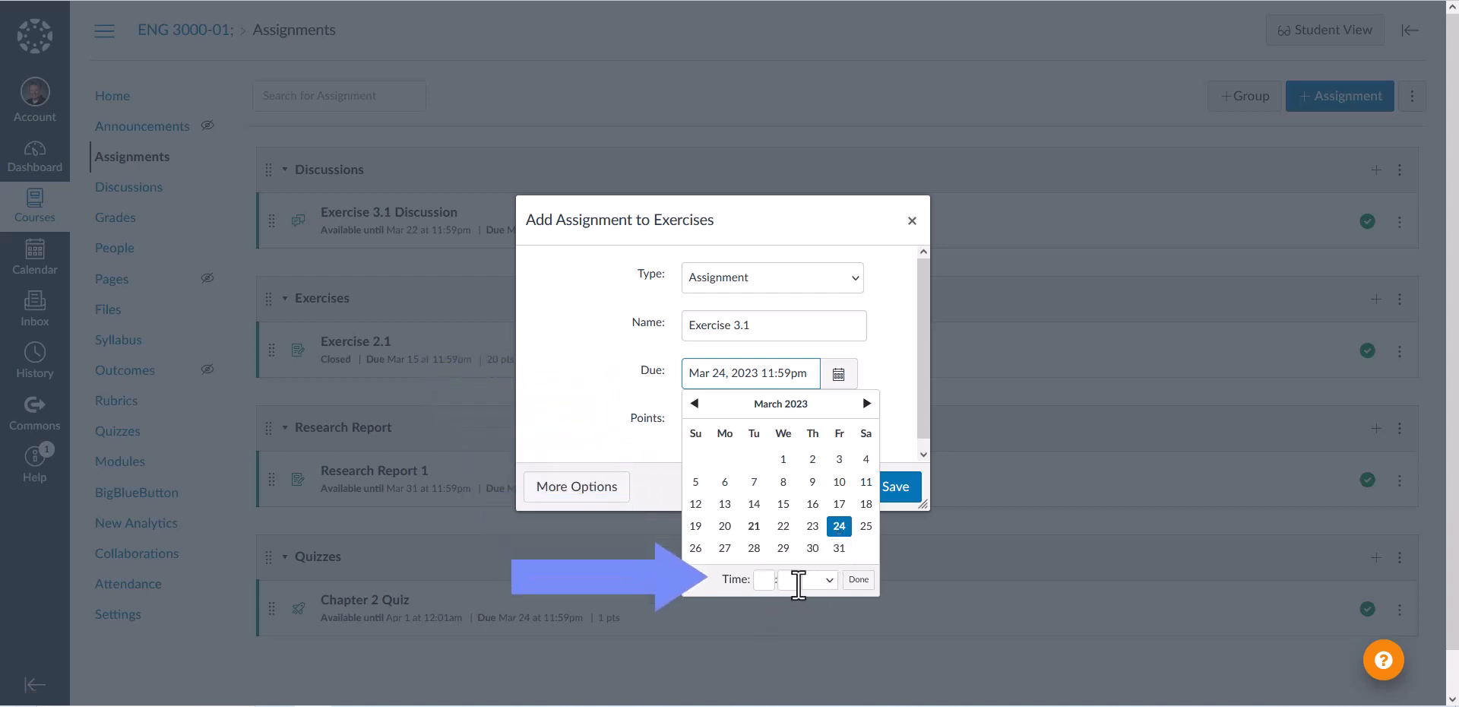
{"action": "left_click", "coordinate": [831, 579]}
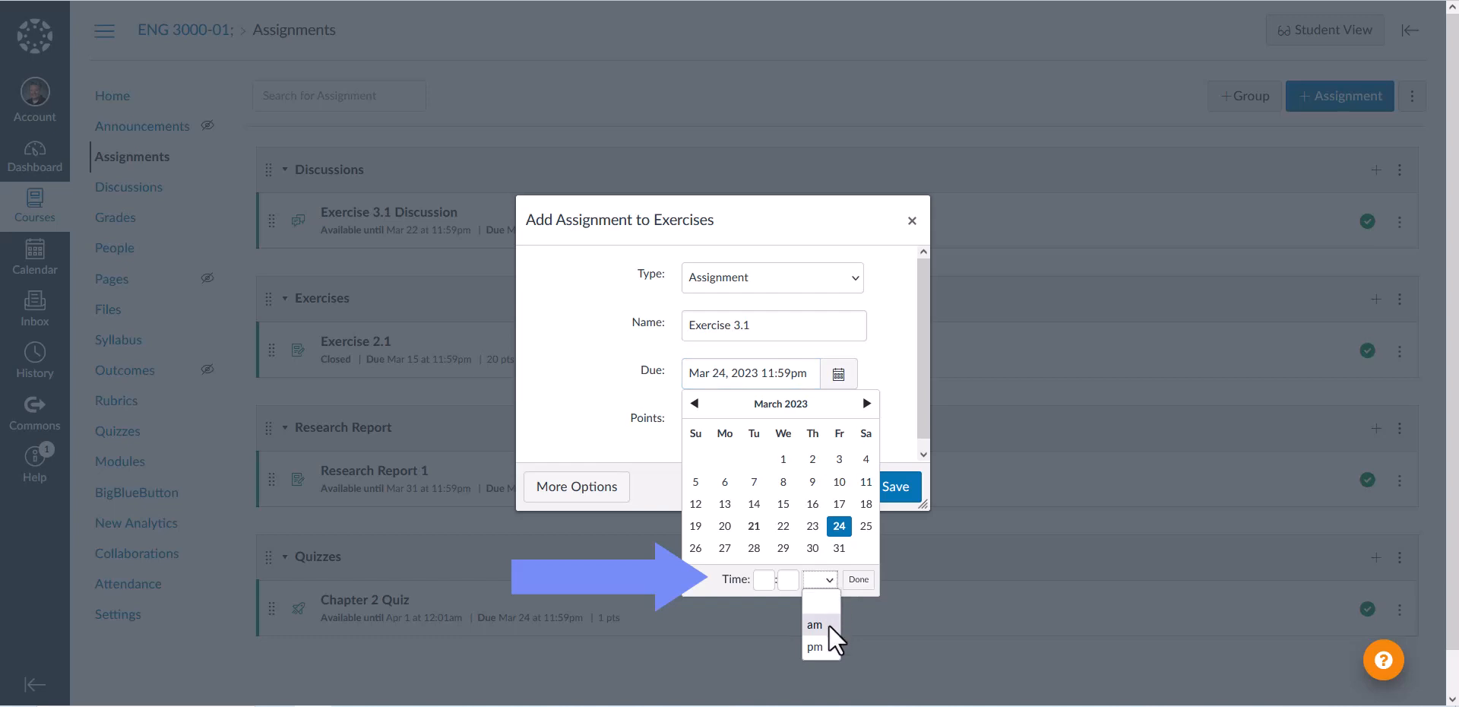
{"action": "left_click", "coordinate": [707, 575]}
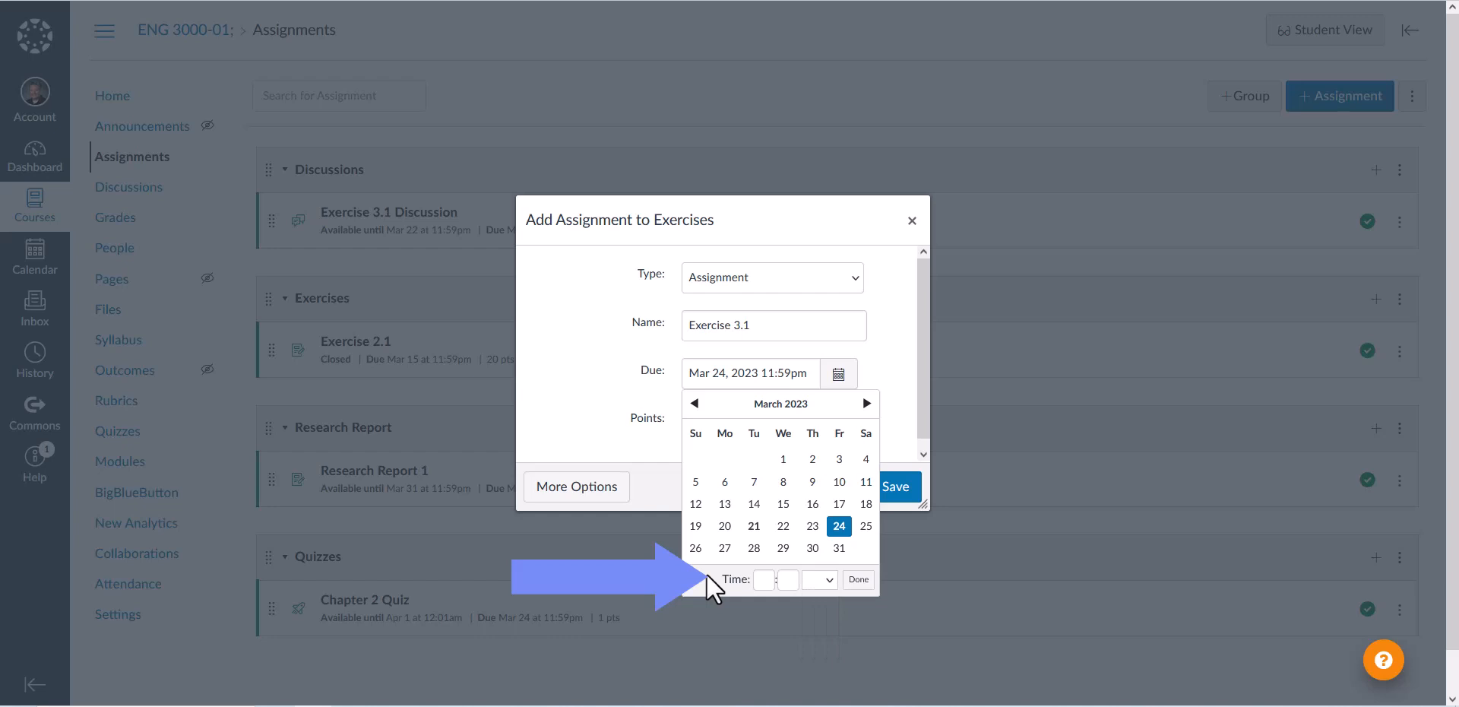
{"action": "left_click", "coordinate": [860, 582]}
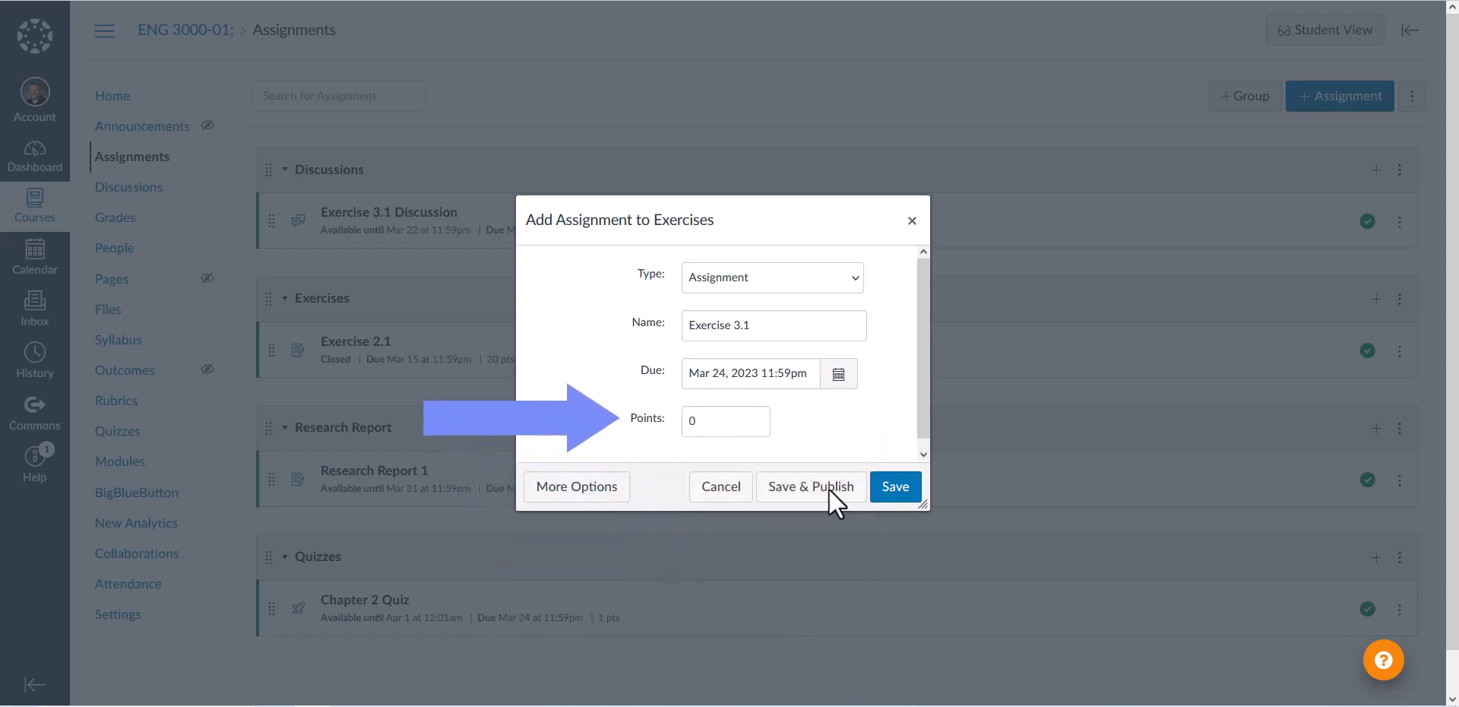
Step: Set the assignment's points to 20 and open its full set of options
{"action": "double_click", "coordinate": [700, 420]}
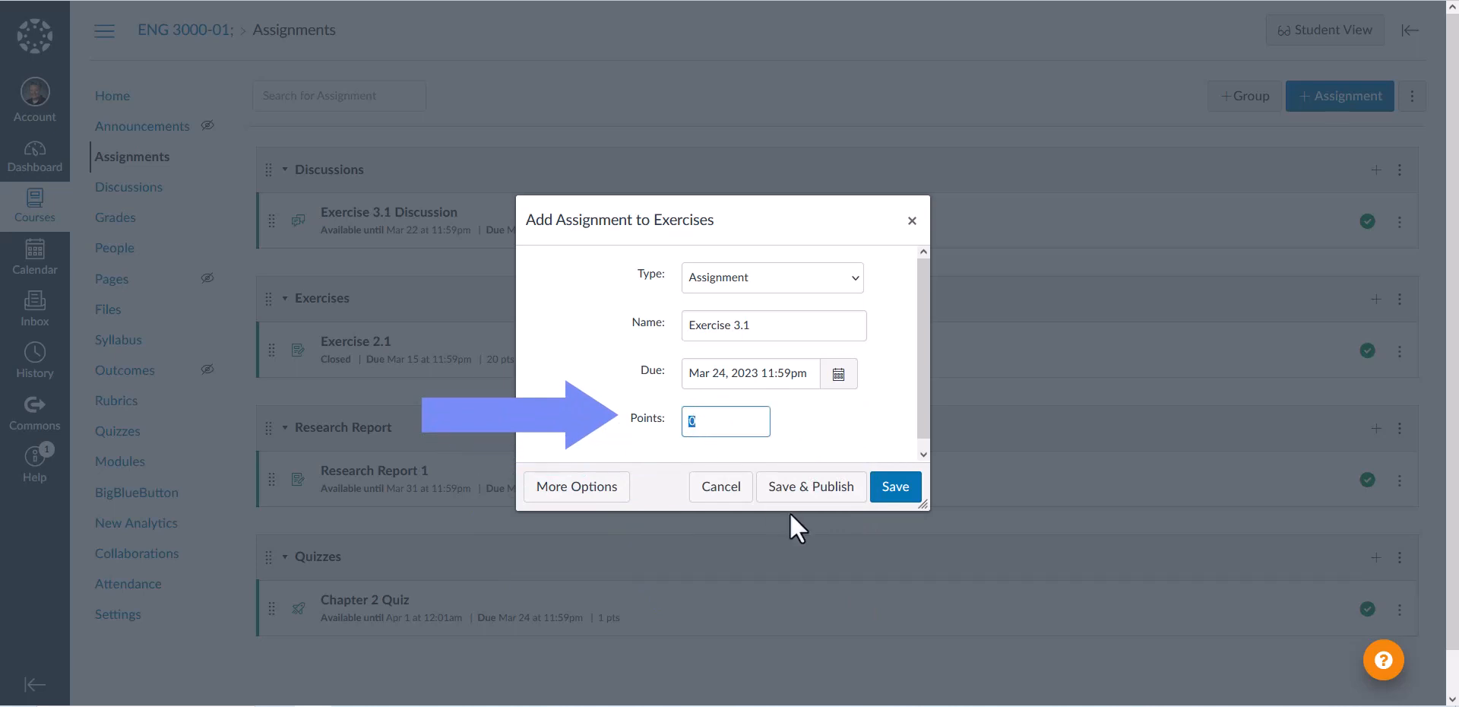
{"action": "type", "text": "20"}
{"action": "left_click", "coordinate": [579, 491]}
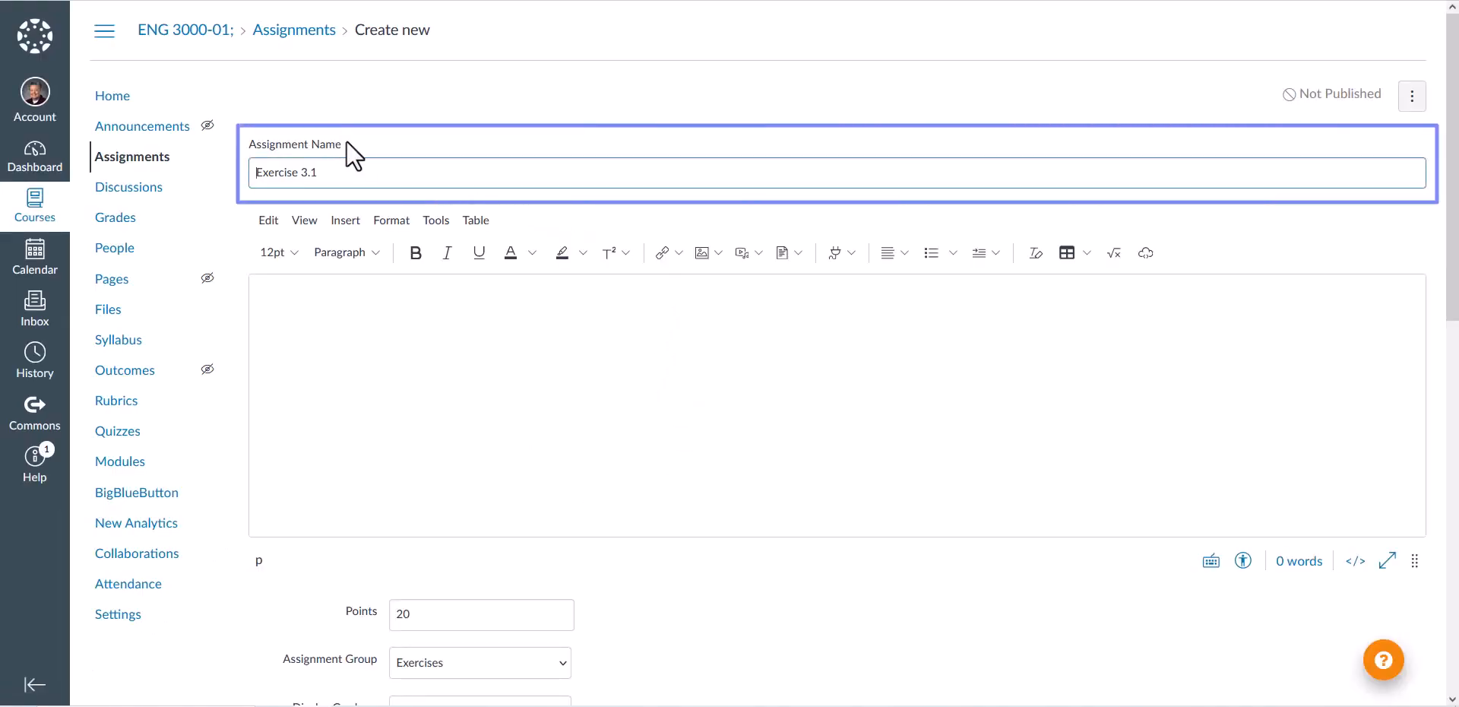
Step: Enter "Instructions" as the assignment's description text
{"action": "left_click", "coordinate": [386, 327]}
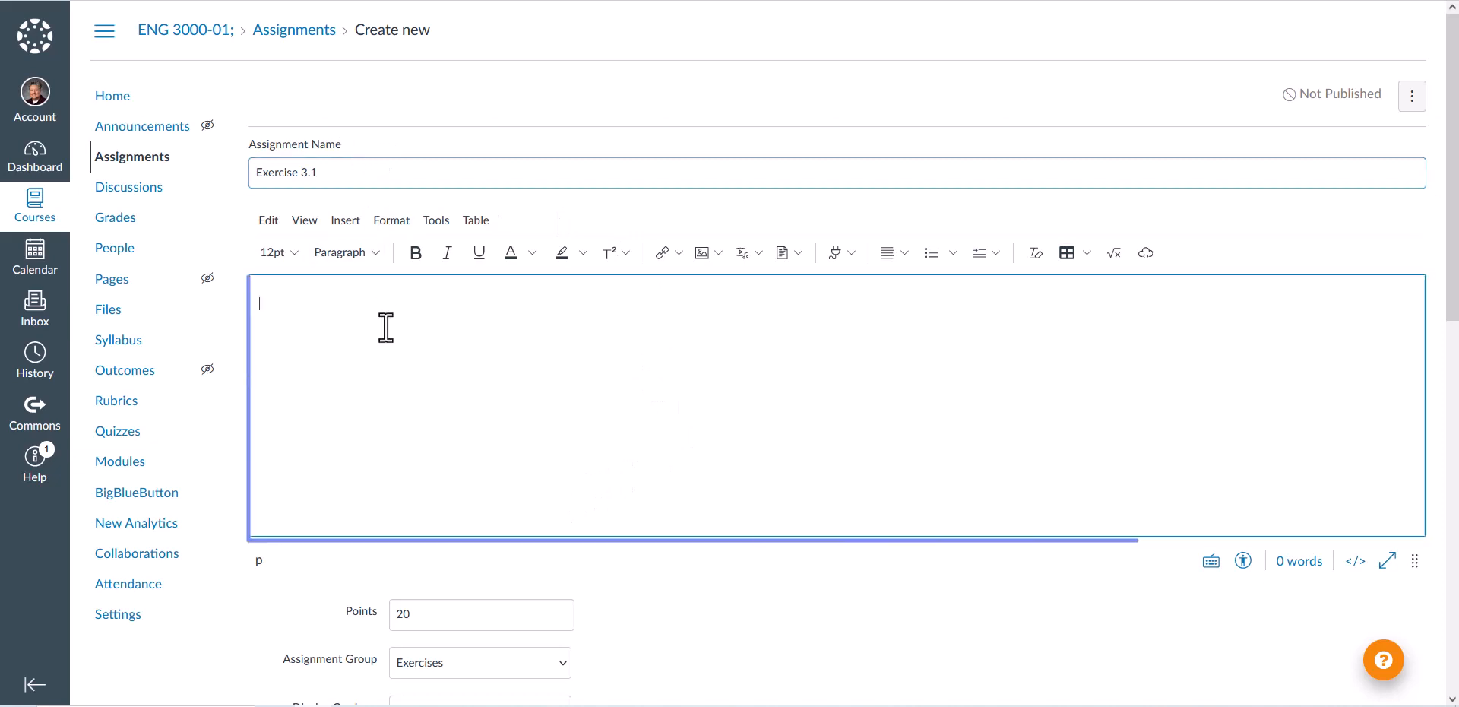
{"action": "type", "text": "Instr"}
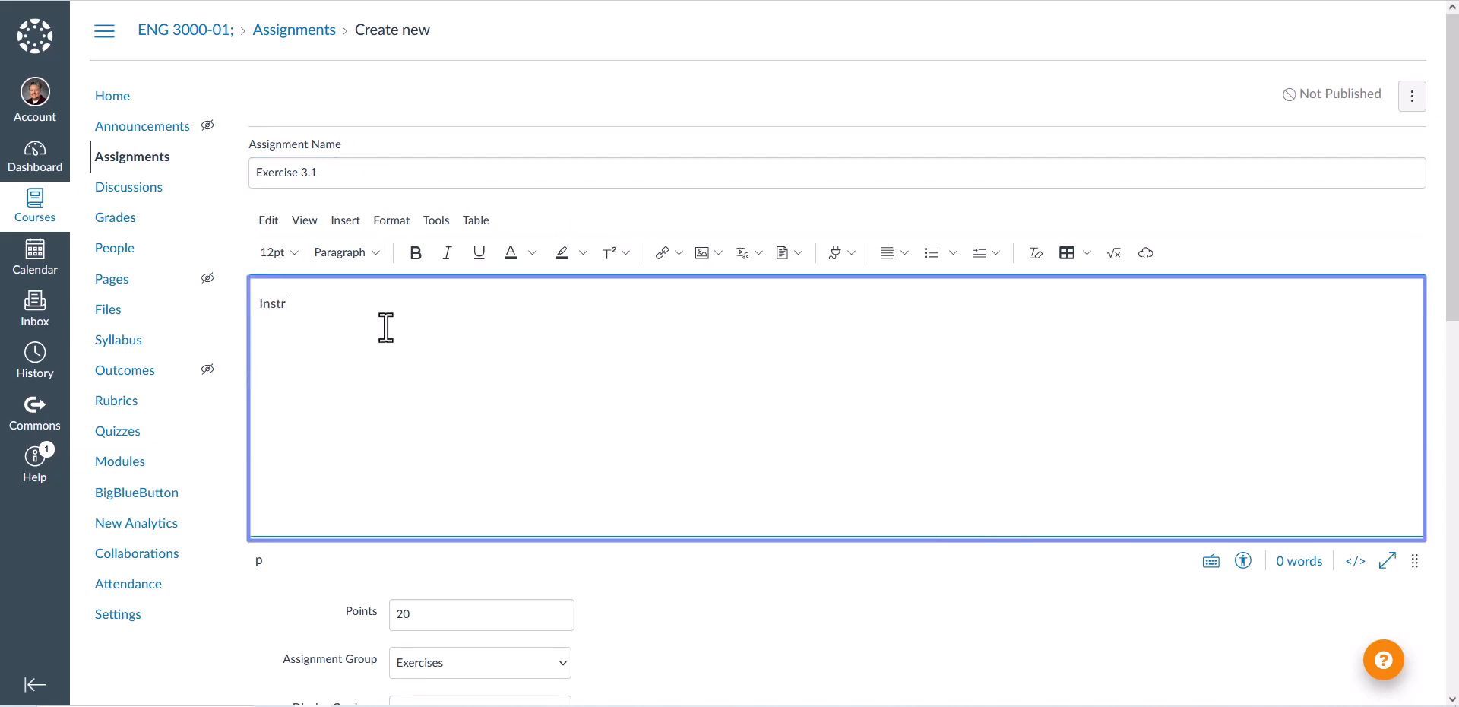
{"action": "type", "text": "uctions"}
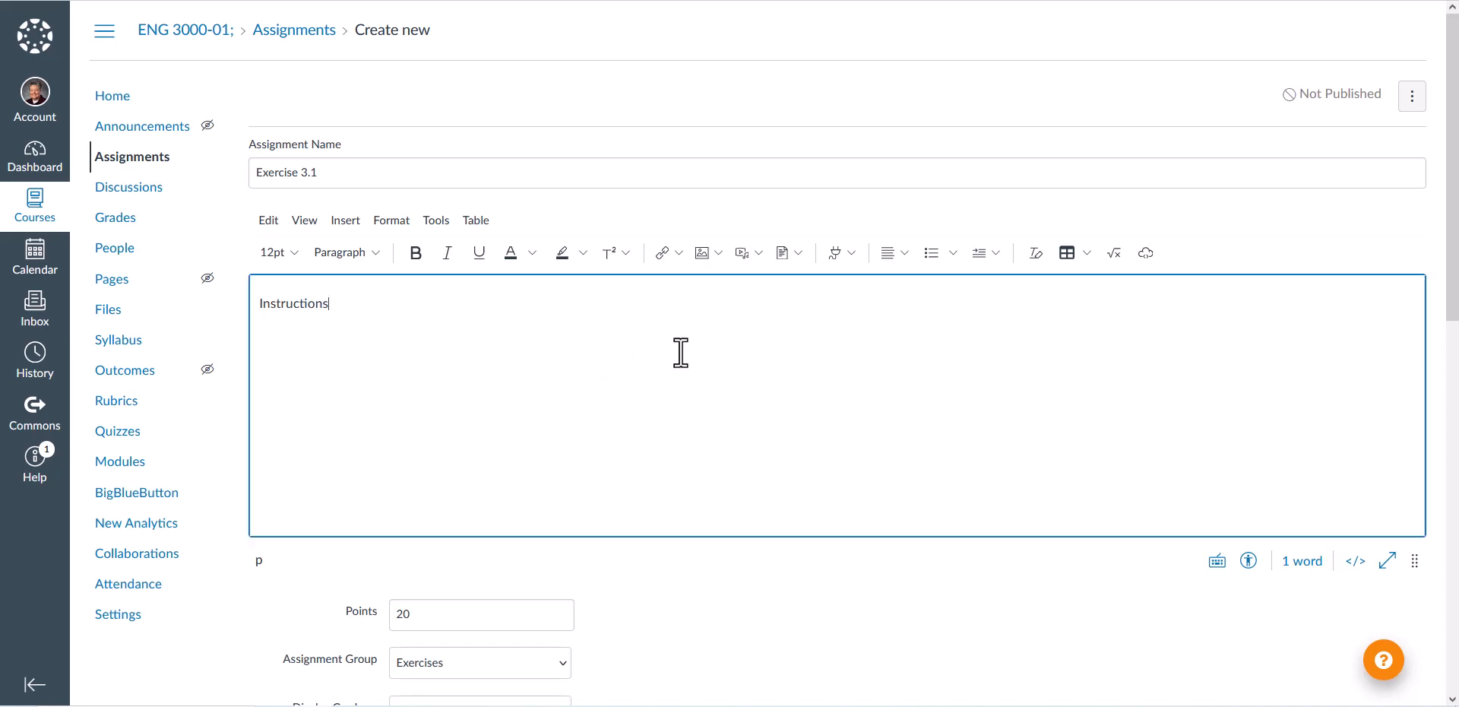
Step: Keep the grade displayed as Points and set the assignment's submission type to External Tool
{"action": "scroll", "coordinate": [681, 352], "scroll_direction": "down", "scroll_amount": 5}
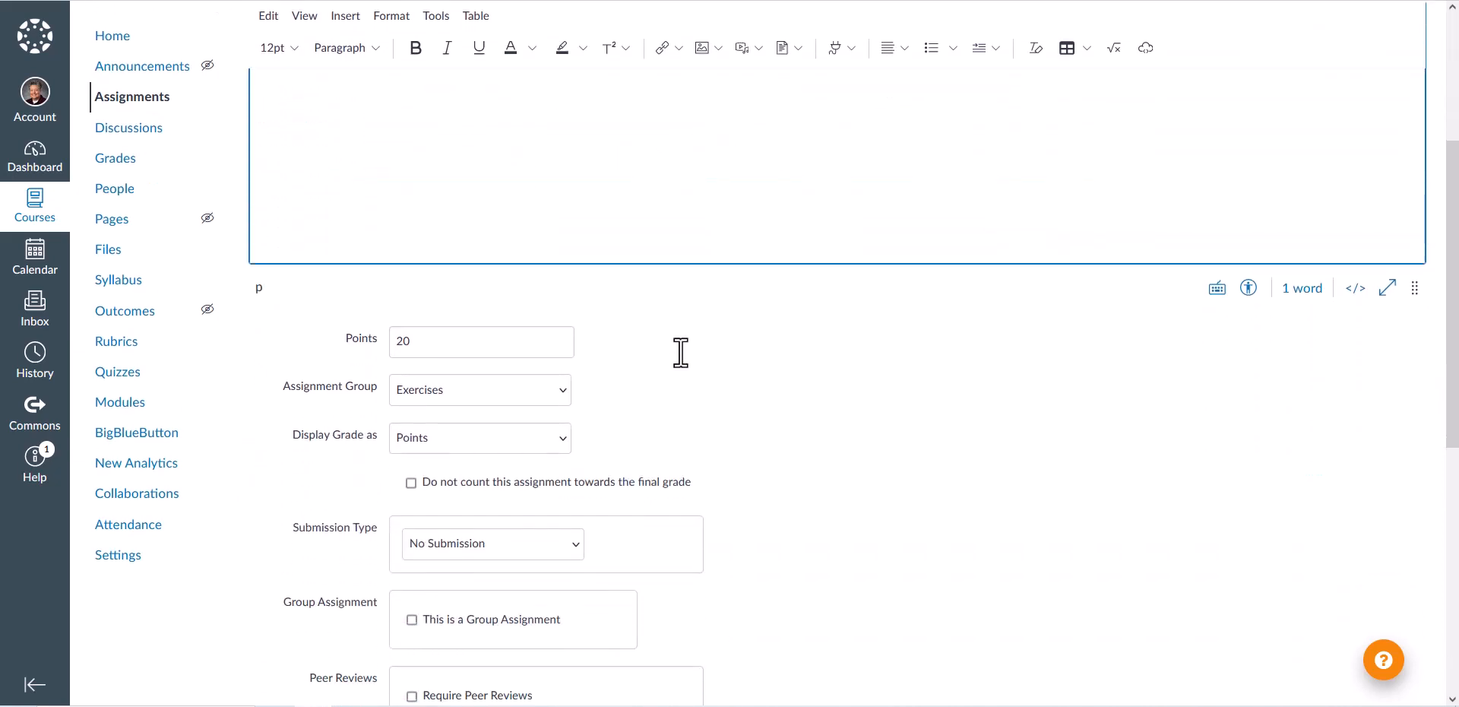
{"action": "scroll", "coordinate": [677, 351], "scroll_direction": "down", "scroll_amount": 1}
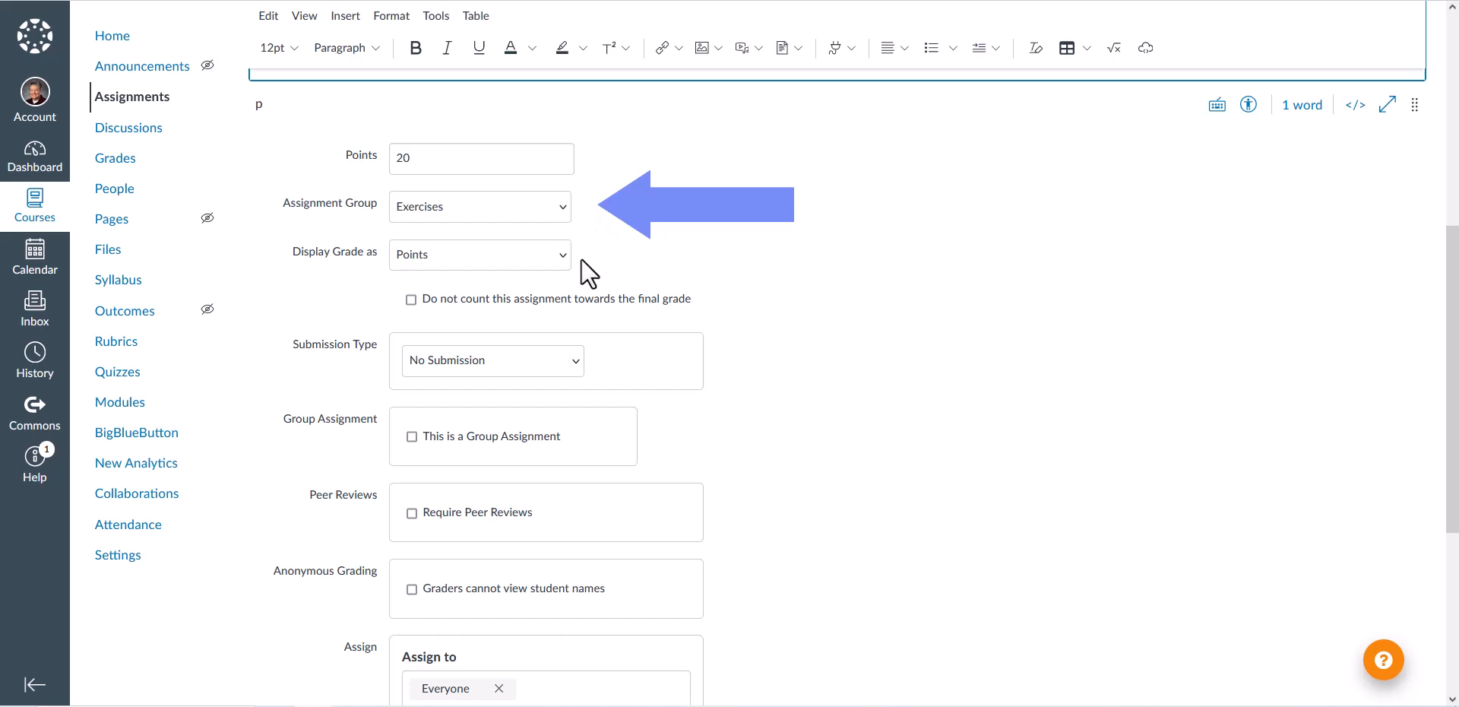
{"action": "left_click", "coordinate": [562, 255]}
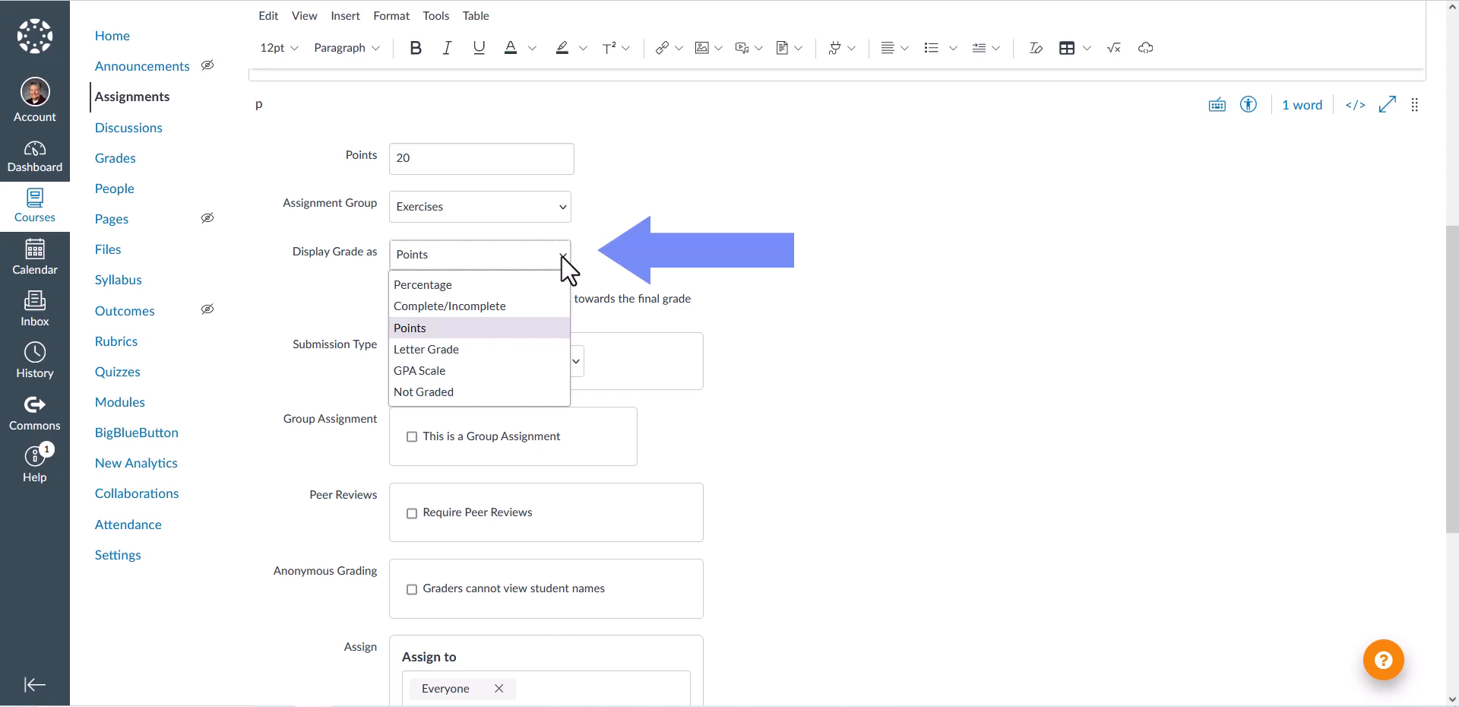
{"action": "left_click", "coordinate": [563, 256]}
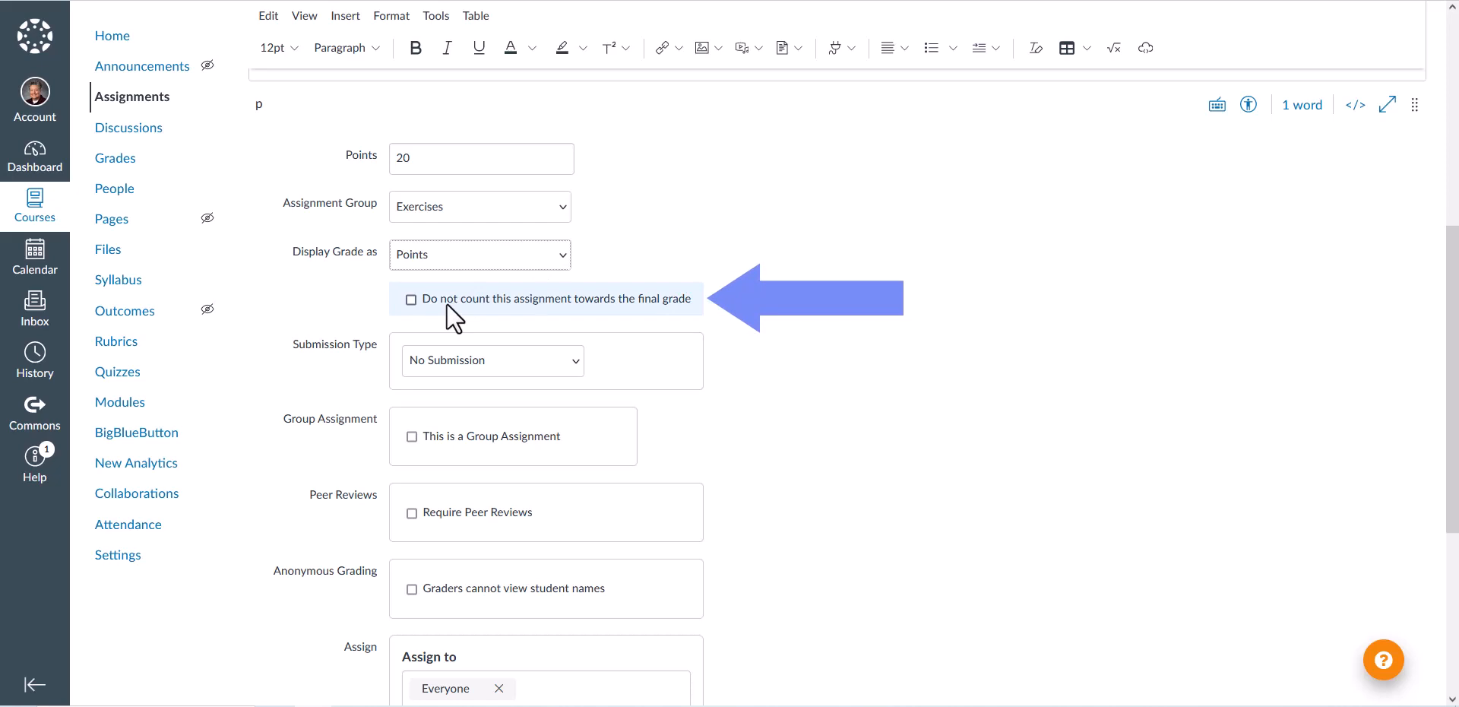
{"action": "scroll", "coordinate": [727, 304], "scroll_direction": "down", "scroll_amount": 1}
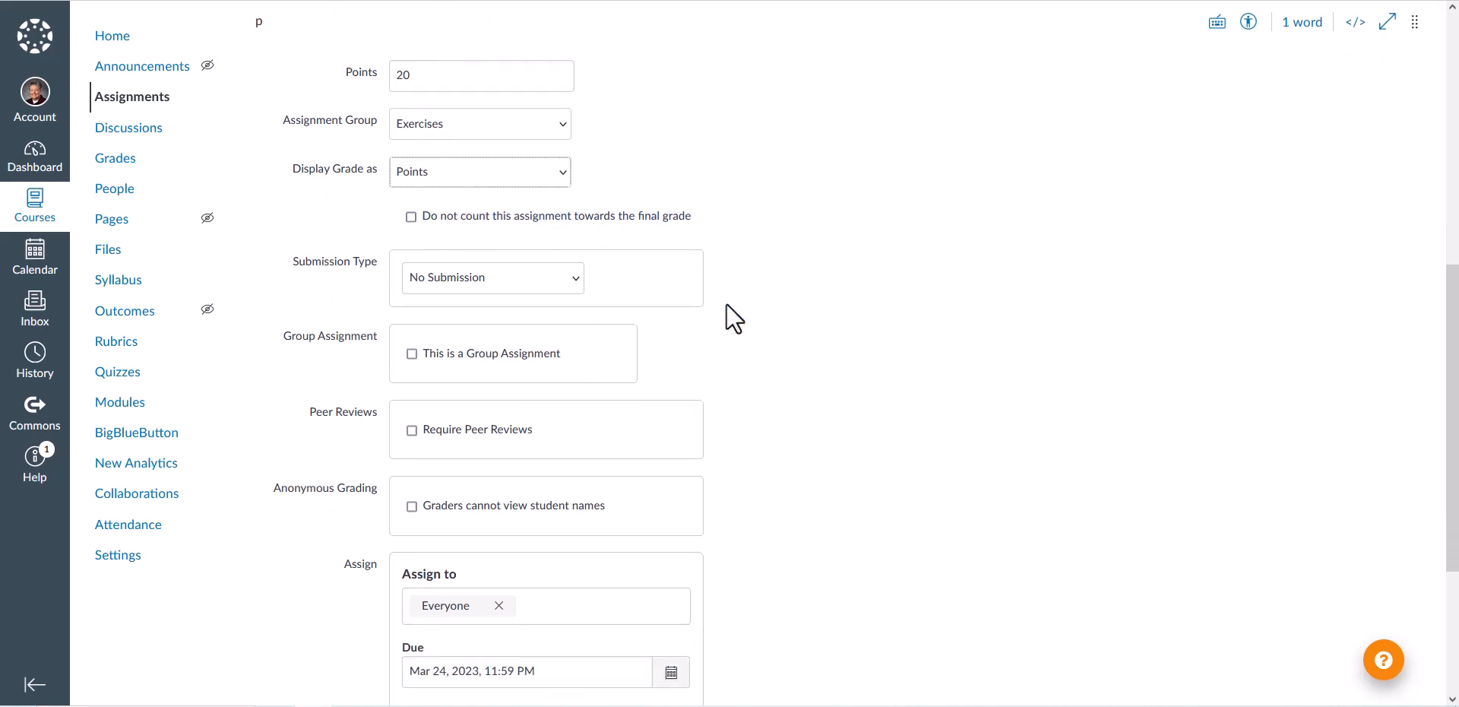
{"action": "scroll", "coordinate": [727, 304], "scroll_direction": "down", "scroll_amount": 2}
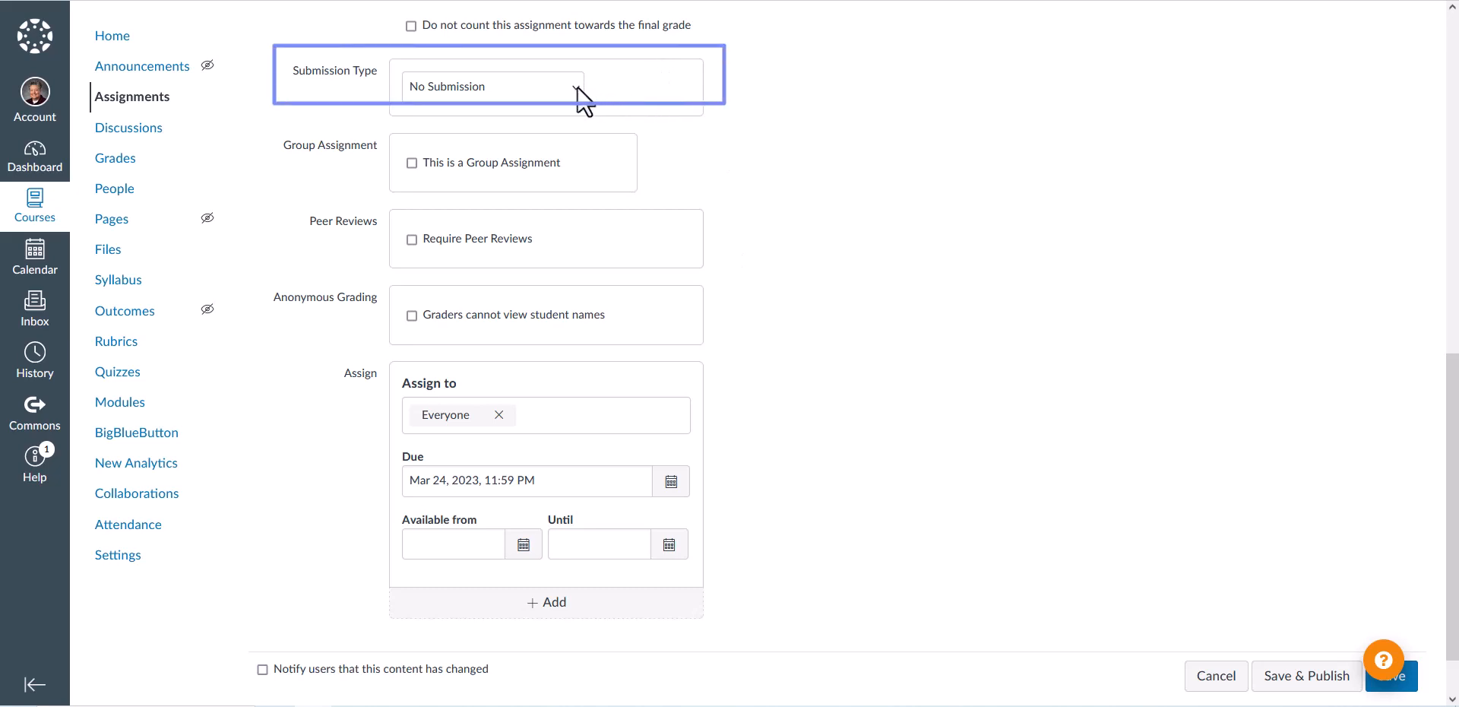
{"action": "left_click", "coordinate": [579, 90]}
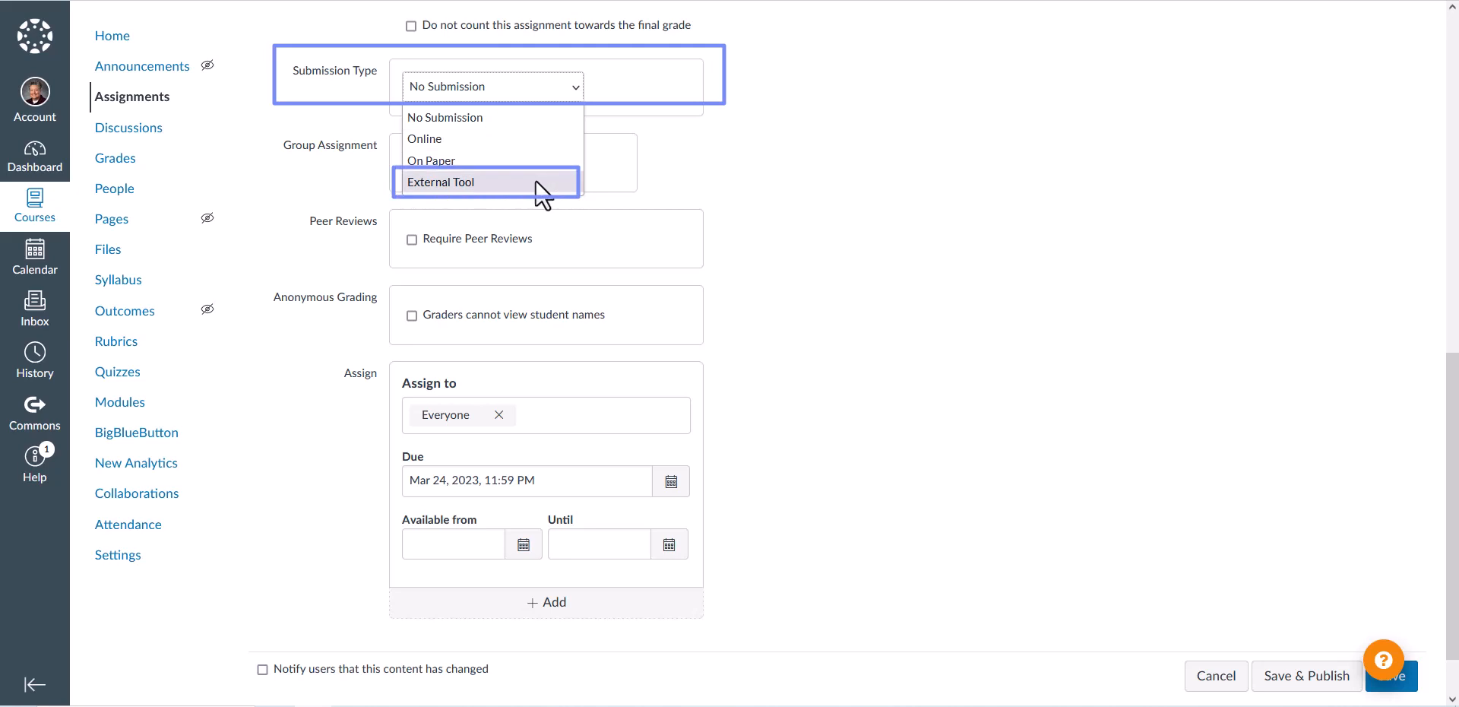
{"action": "left_click", "coordinate": [444, 183]}
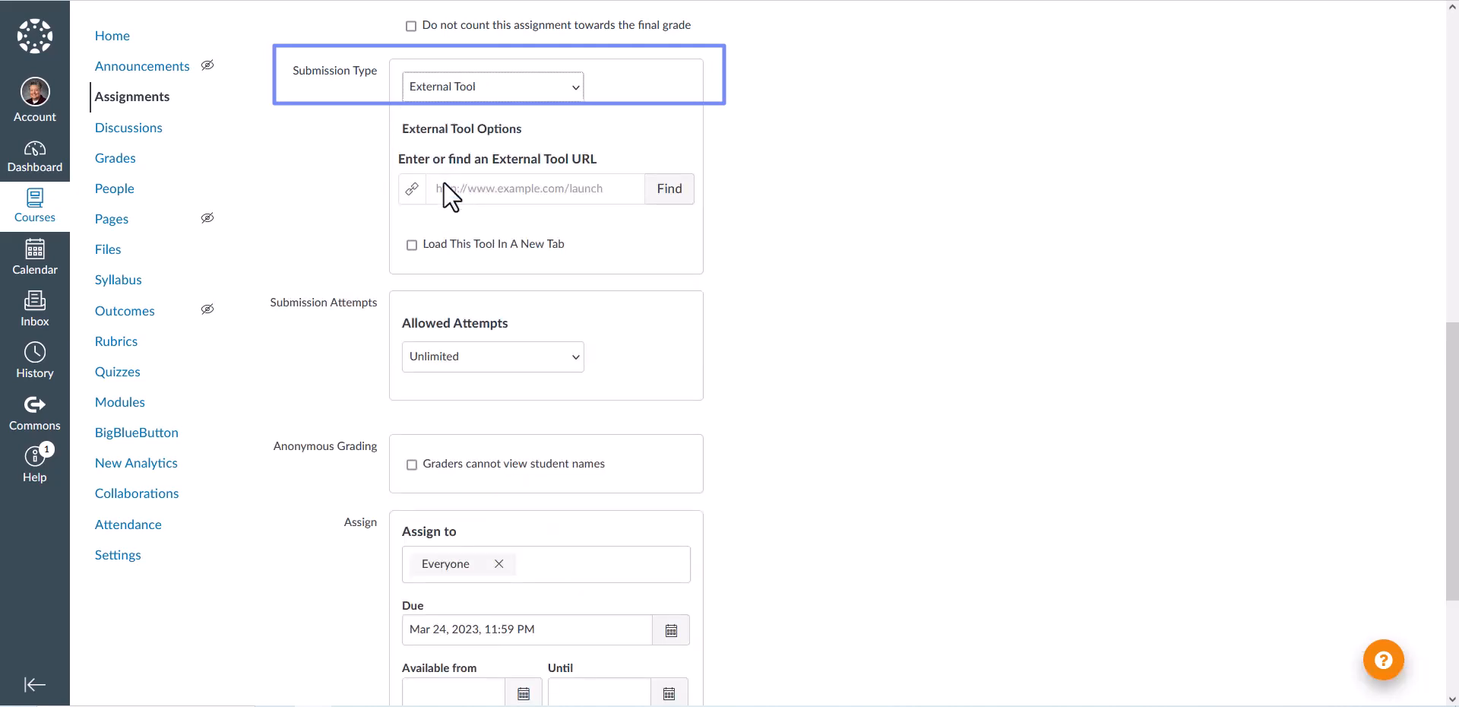
Step: Review the external tools offered for the assignment and the URL option, and close the list without selecting one
{"action": "left_click", "coordinate": [669, 190]}
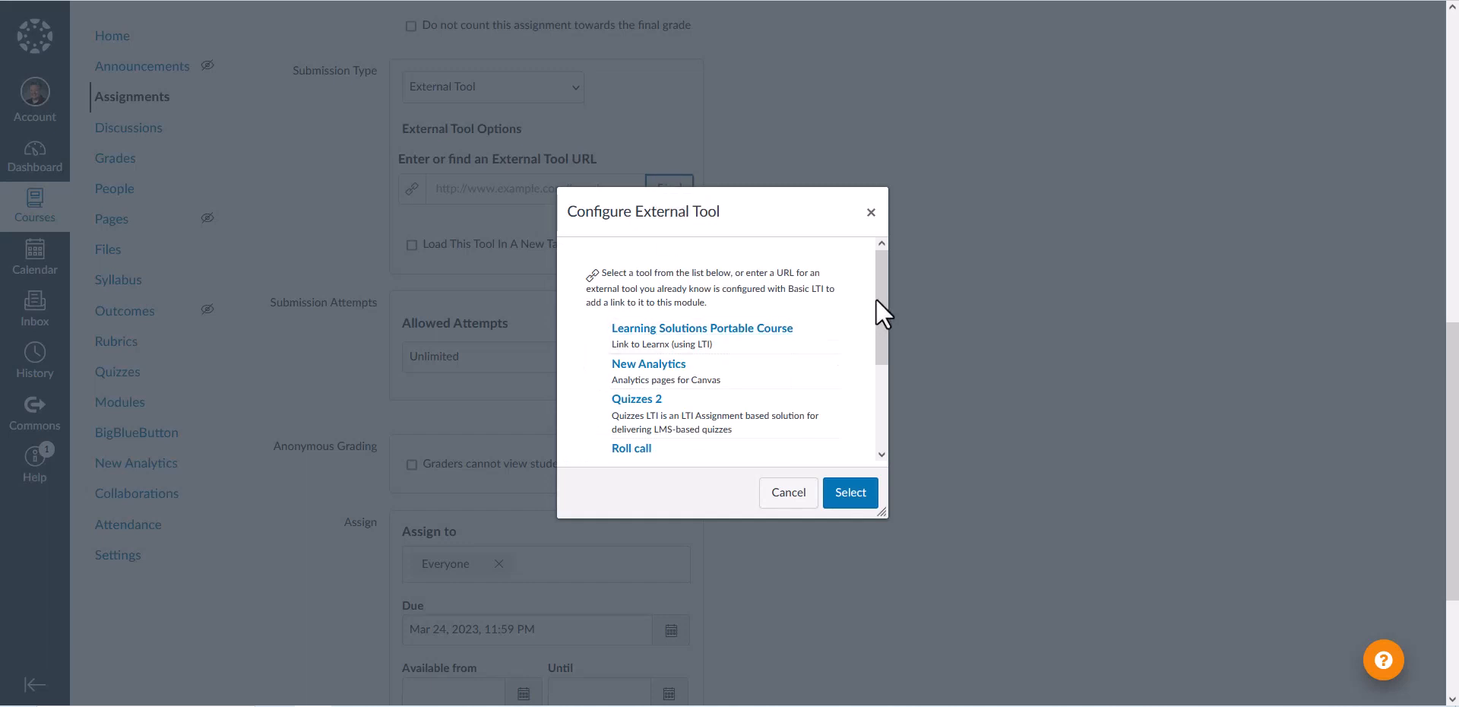
{"action": "mouse_move", "coordinate": [882, 290]}
{"action": "left_mouse_down"}
{"action": "mouse_move", "coordinate": [892, 375]}
{"action": "mouse_move", "coordinate": [876, 291]}
{"action": "left_mouse_up"}
{"action": "left_click_drag", "start_coordinate": [876, 290], "coordinate": [885, 360]}
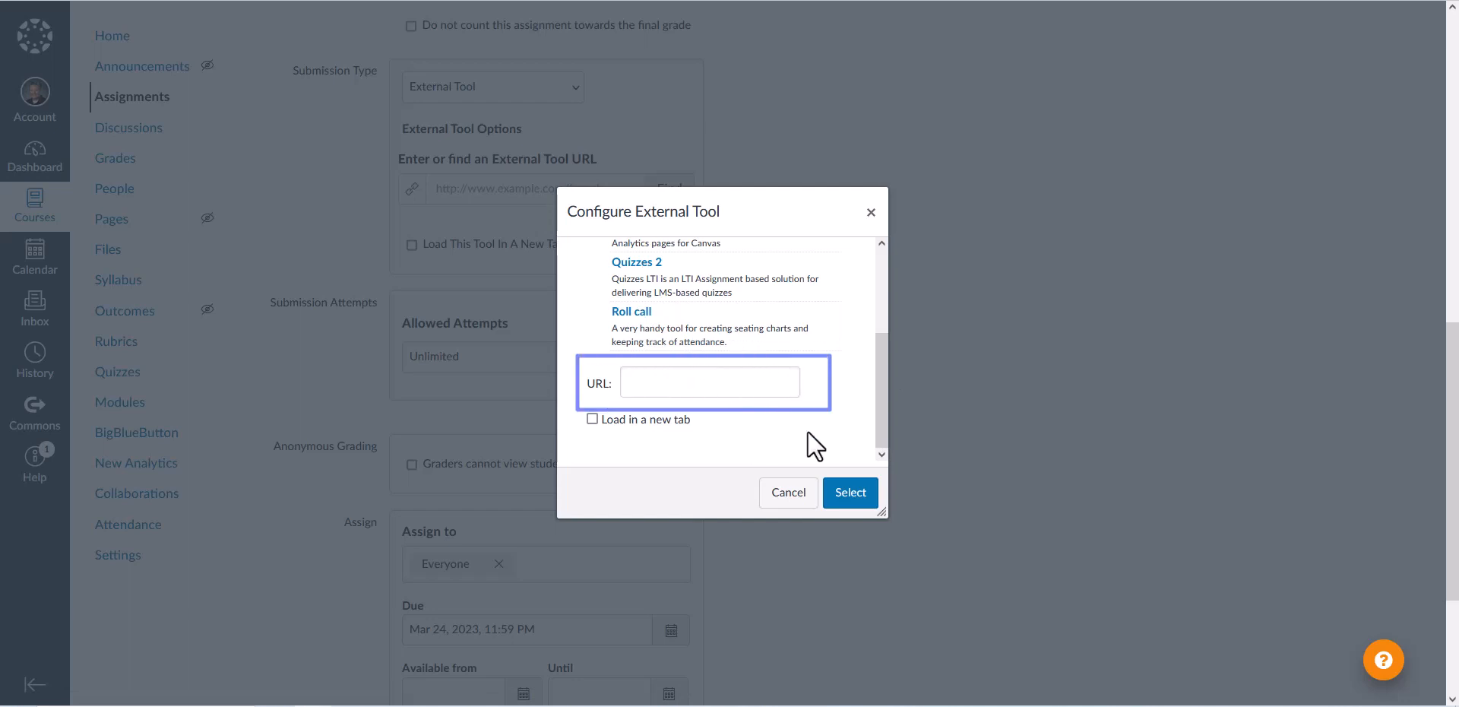
{"action": "left_click", "coordinate": [788, 492]}
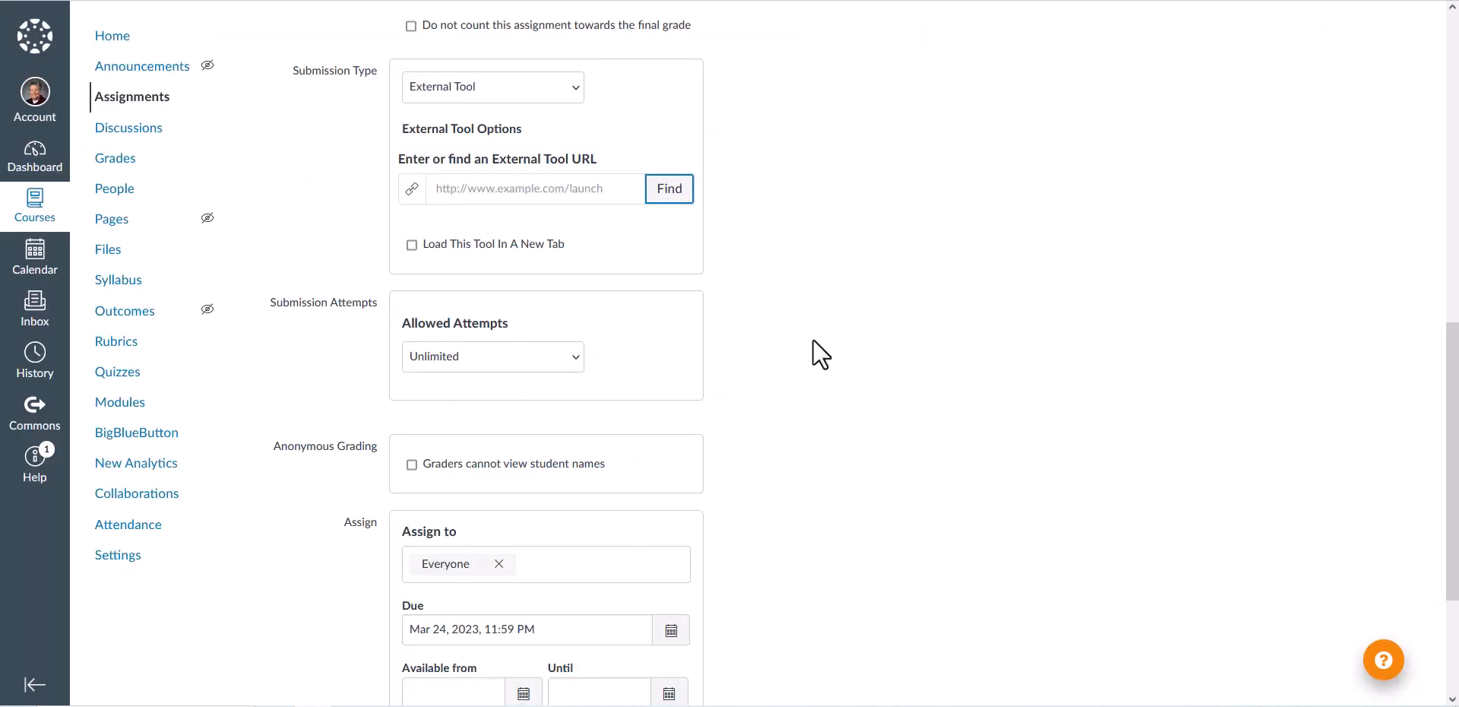
Step: Make the assignment available to everyone from March 21, 2023 until March 24, 2023
{"action": "scroll", "coordinate": [813, 341], "scroll_direction": "down", "scroll_amount": 3}
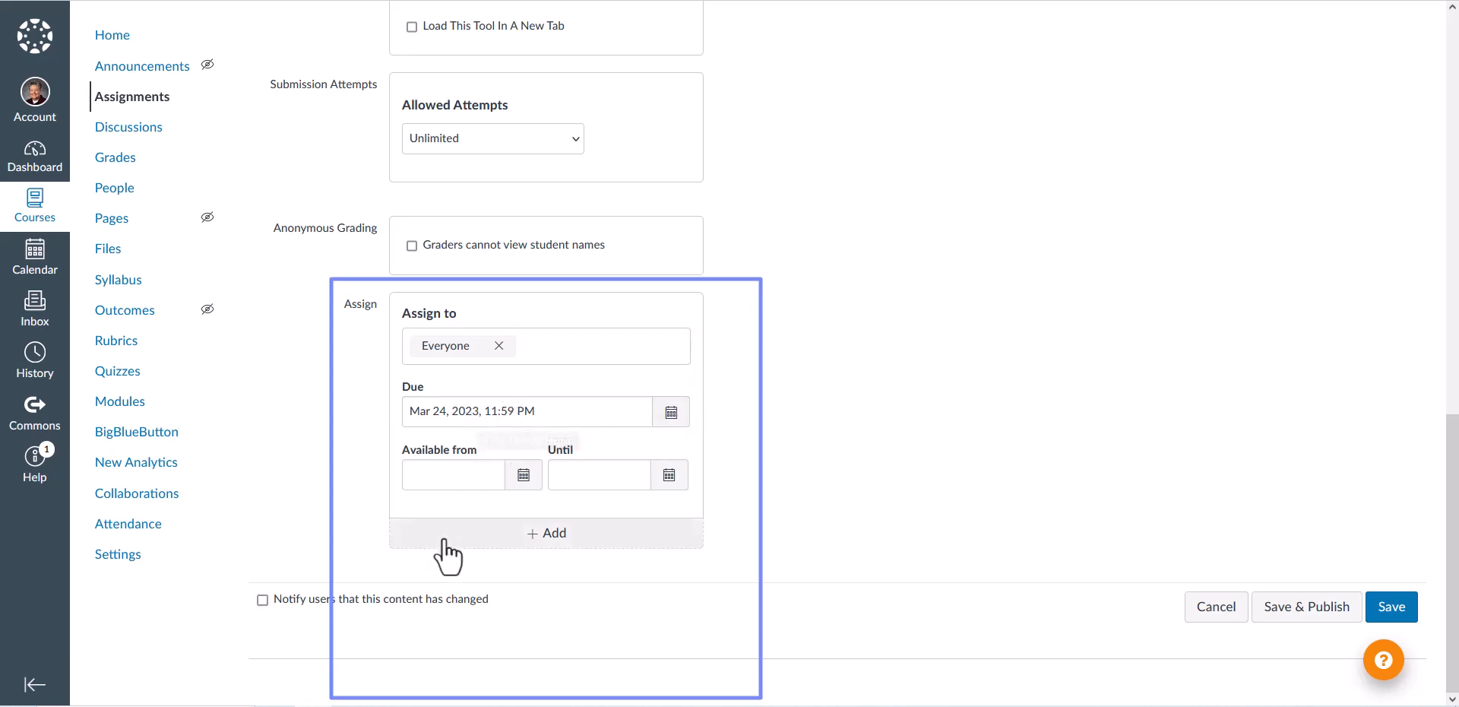
{"action": "left_click", "coordinate": [523, 475]}
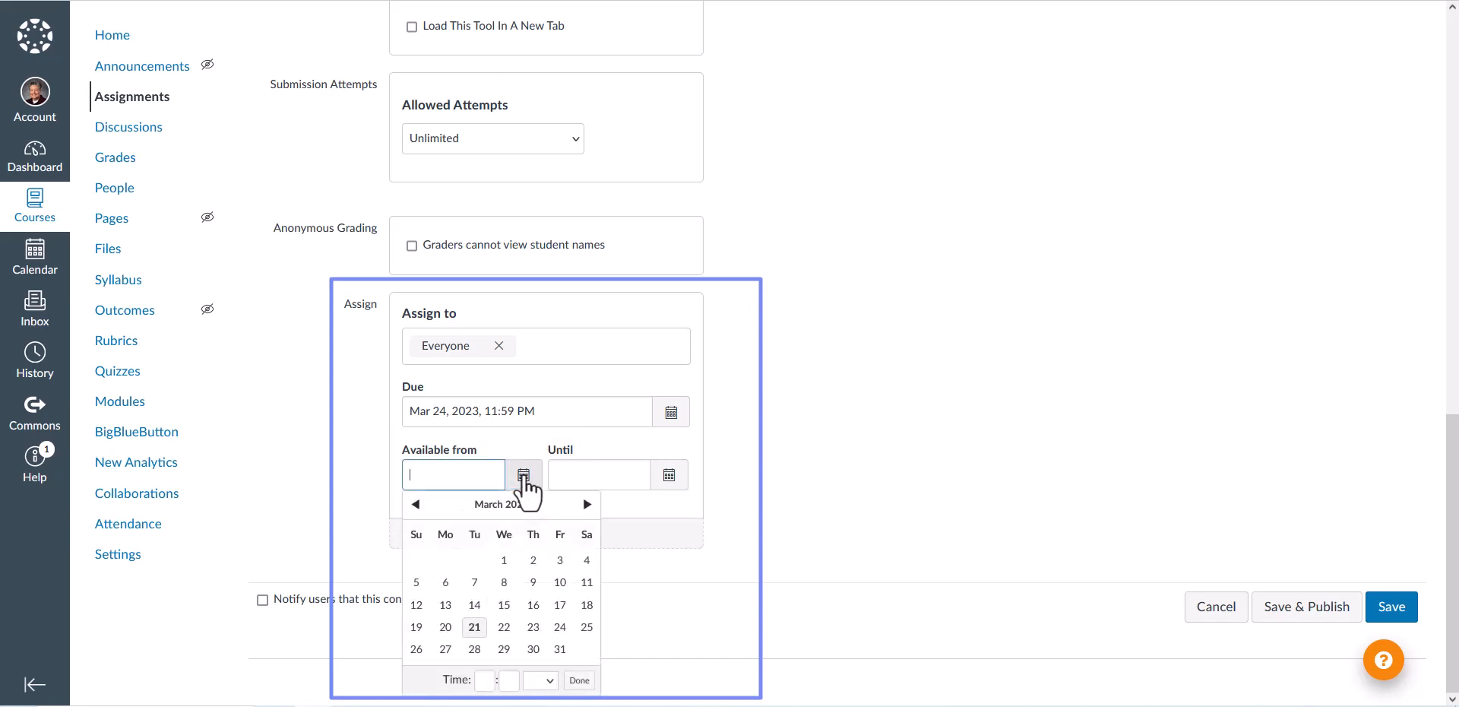
{"action": "left_click", "coordinate": [474, 627]}
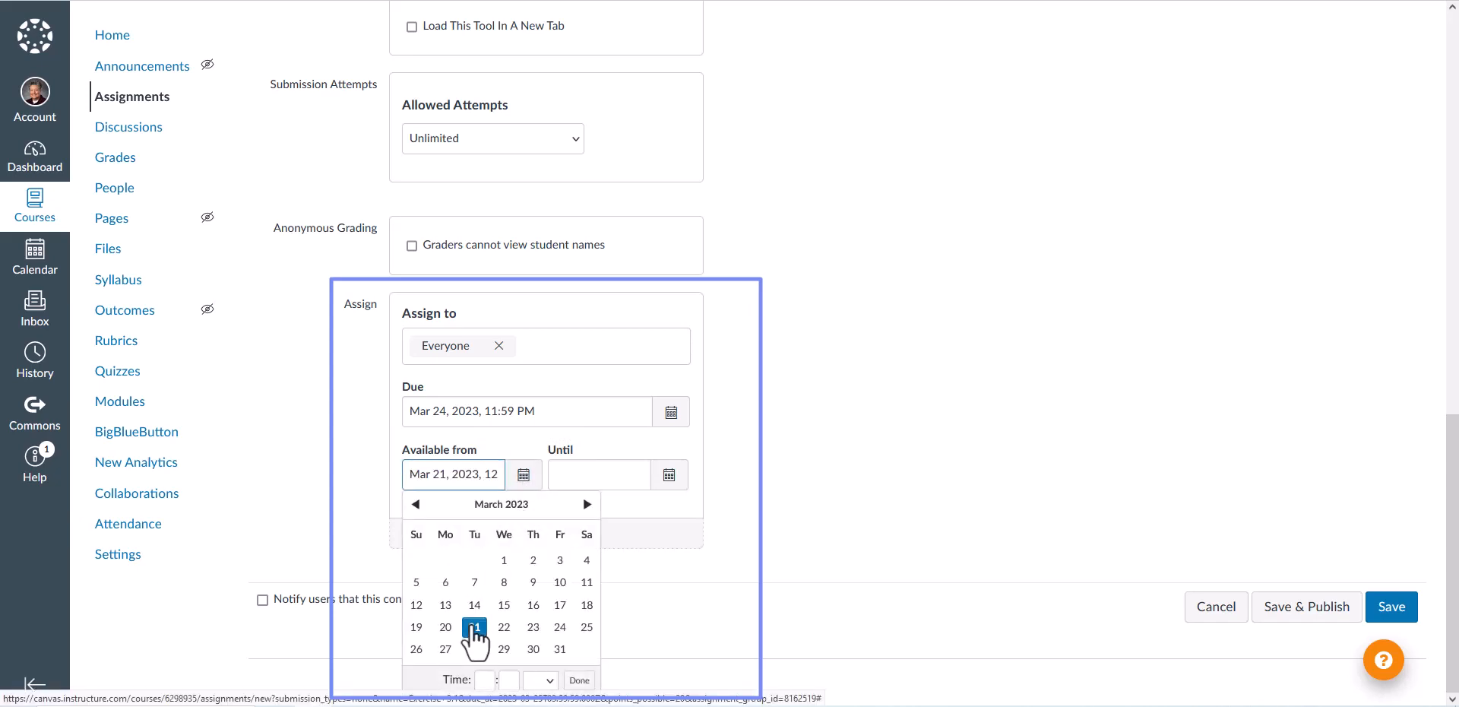
{"action": "left_click", "coordinate": [669, 478]}
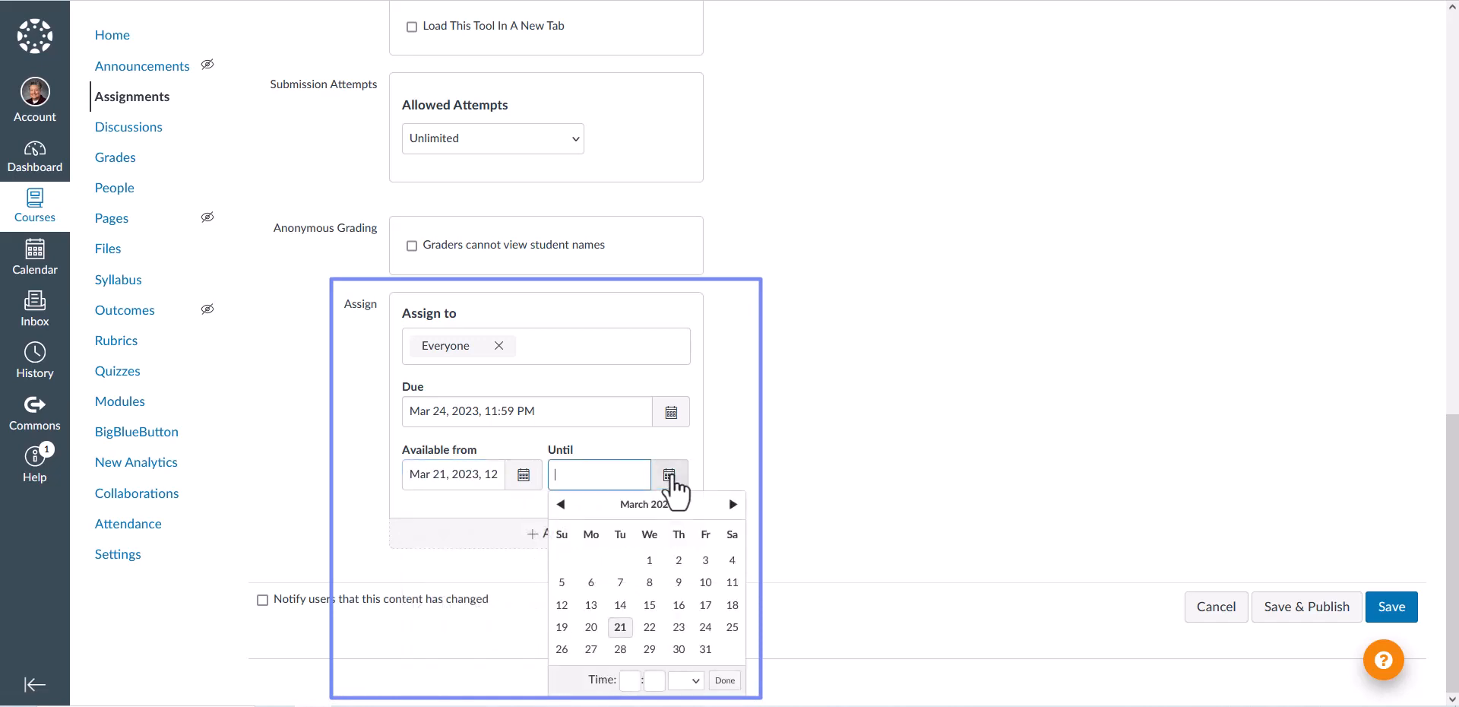
{"action": "left_click", "coordinate": [706, 628]}
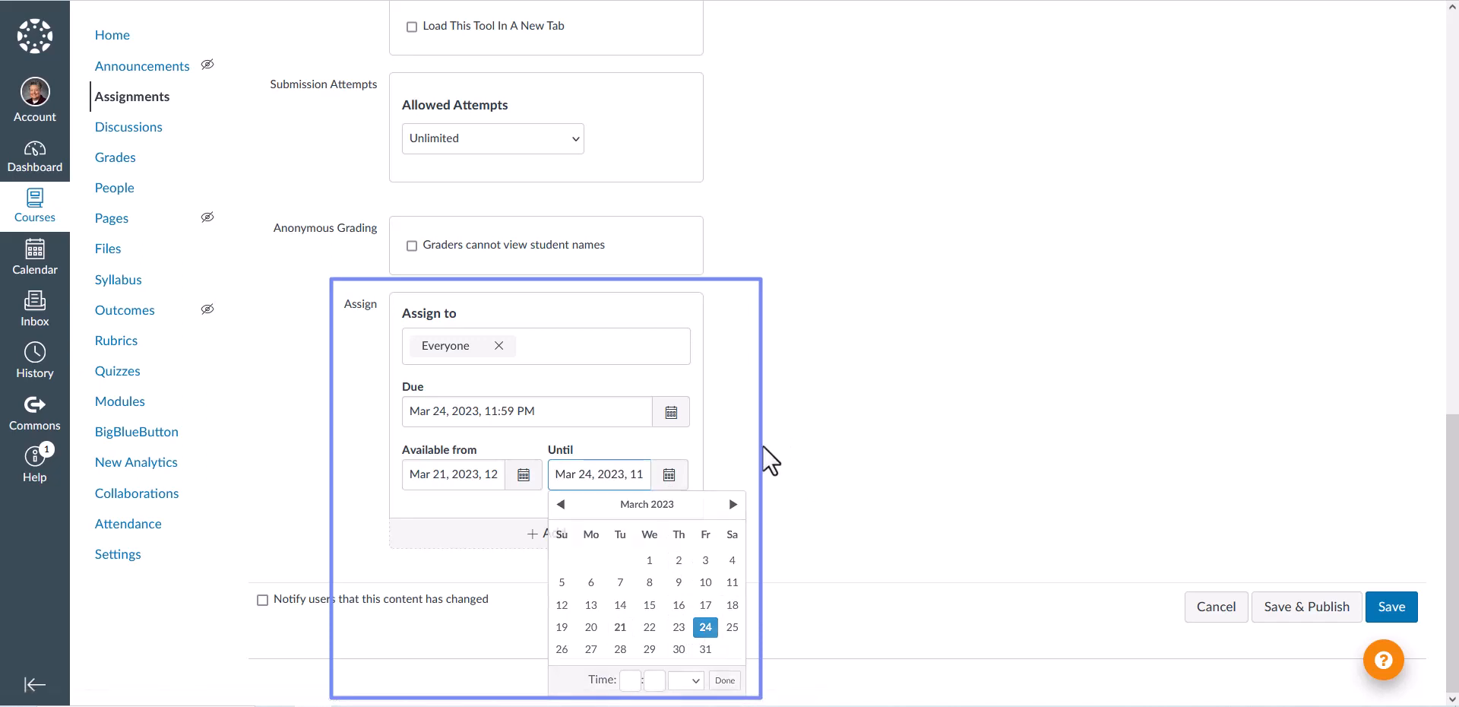
Step: Save and publish the Exercise 3.1 assignment, and return to the course's assignments list
{"action": "left_click", "coordinate": [724, 482]}
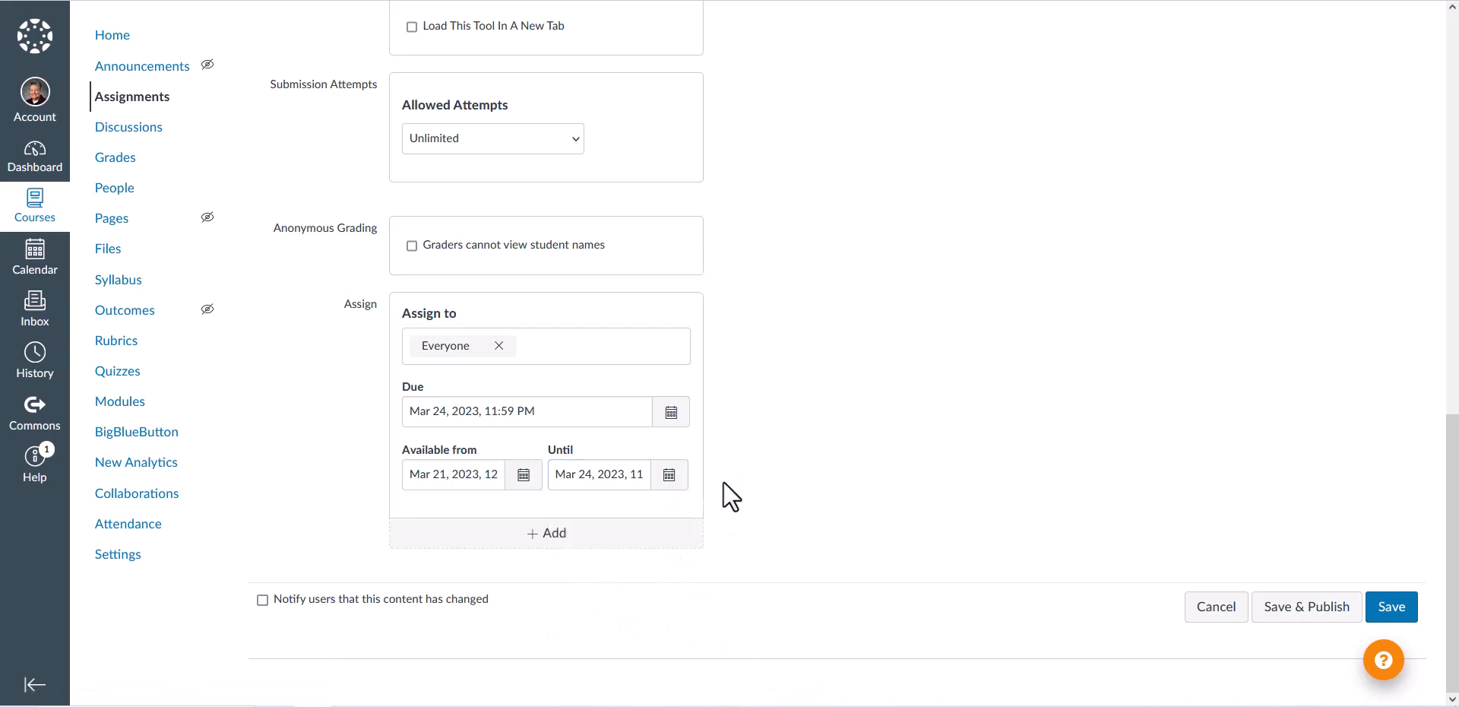
{"action": "left_click", "coordinate": [1284, 617]}
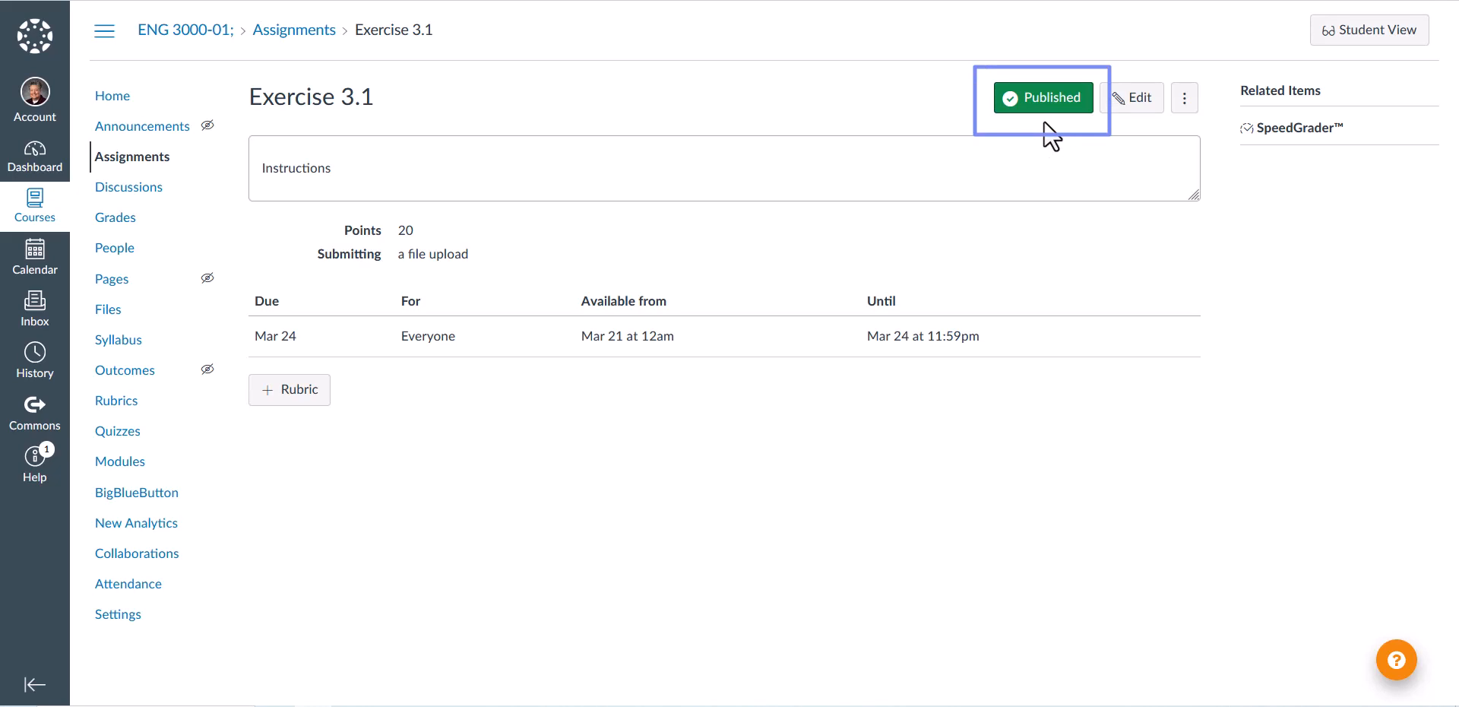
{"action": "left_click", "coordinate": [130, 169]}
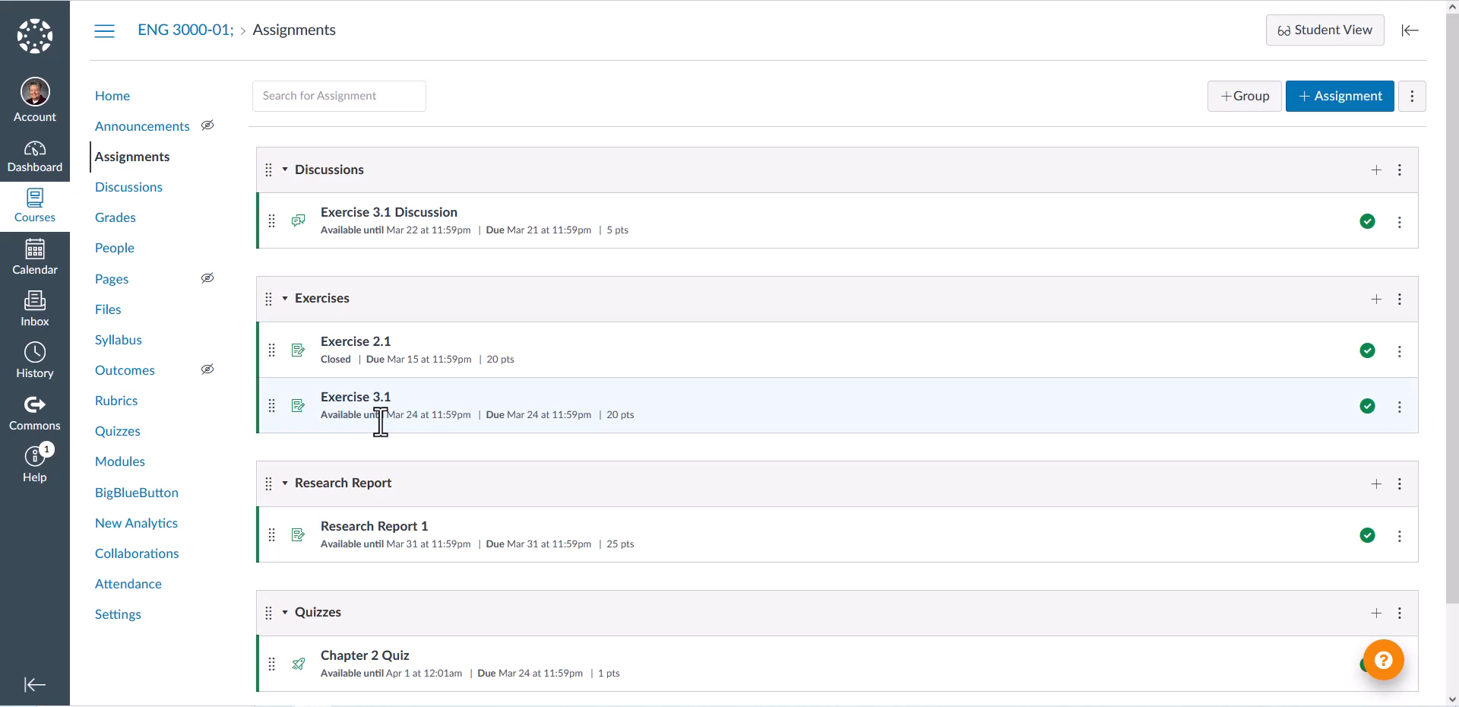
Step: Start a new rubric in the course's rubrics and title it "Exercise 3.1 Rubric"
{"action": "left_click", "coordinate": [114, 403]}
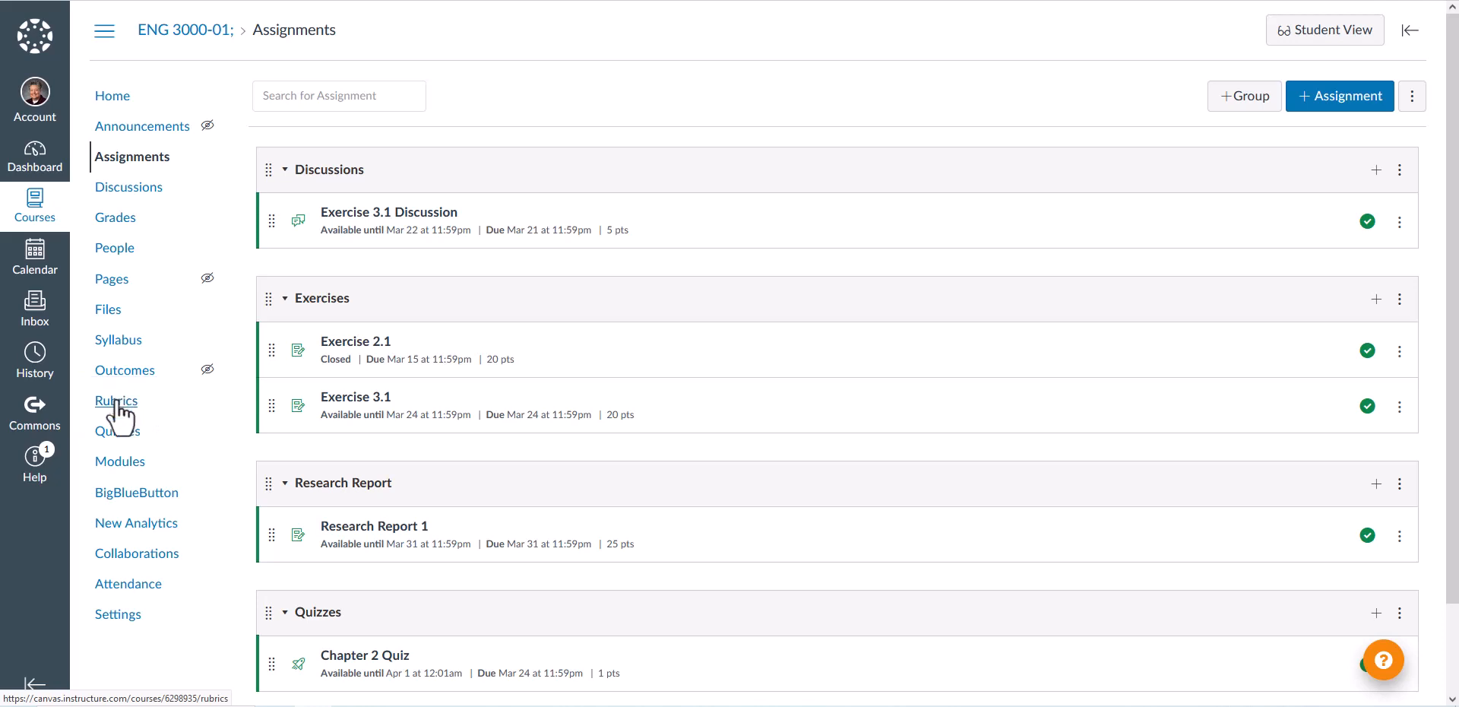
{"action": "left_click", "coordinate": [115, 403]}
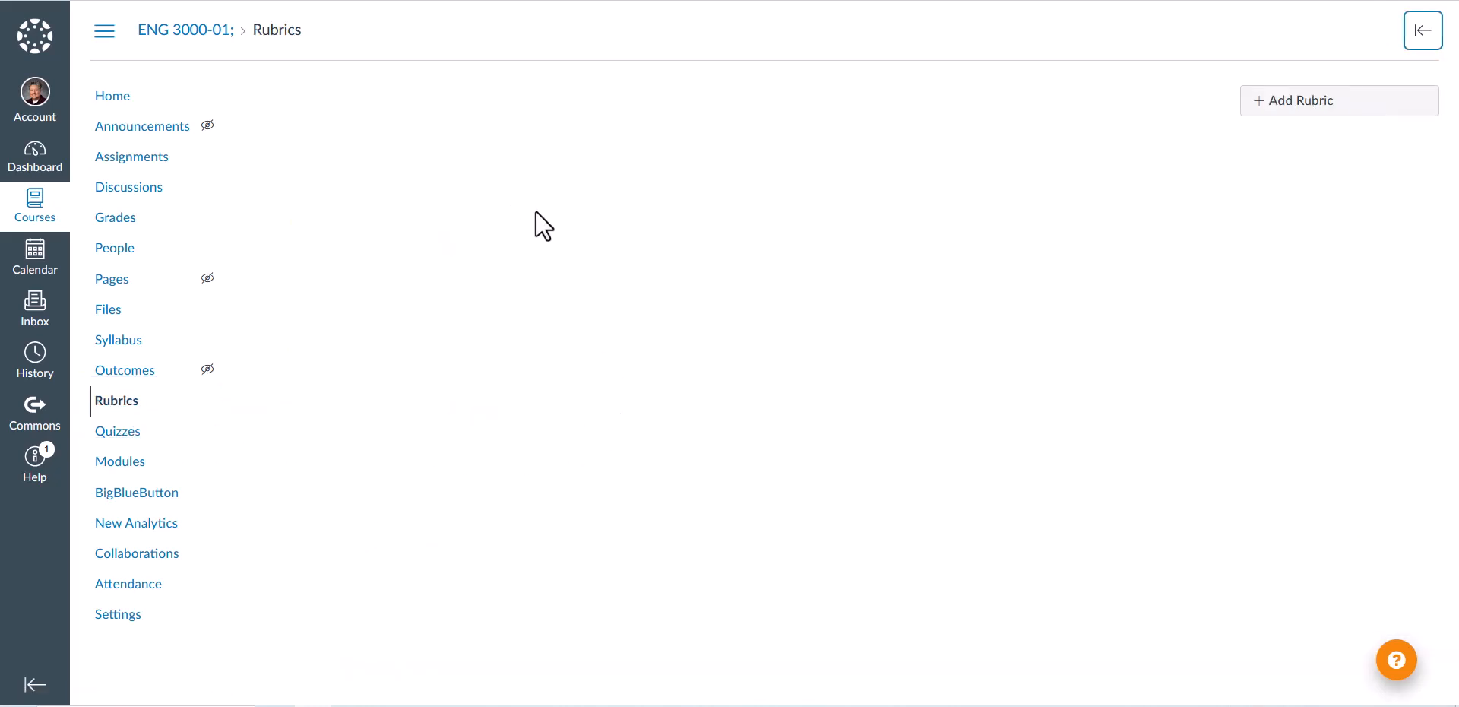
{"action": "left_click", "coordinate": [1306, 110]}
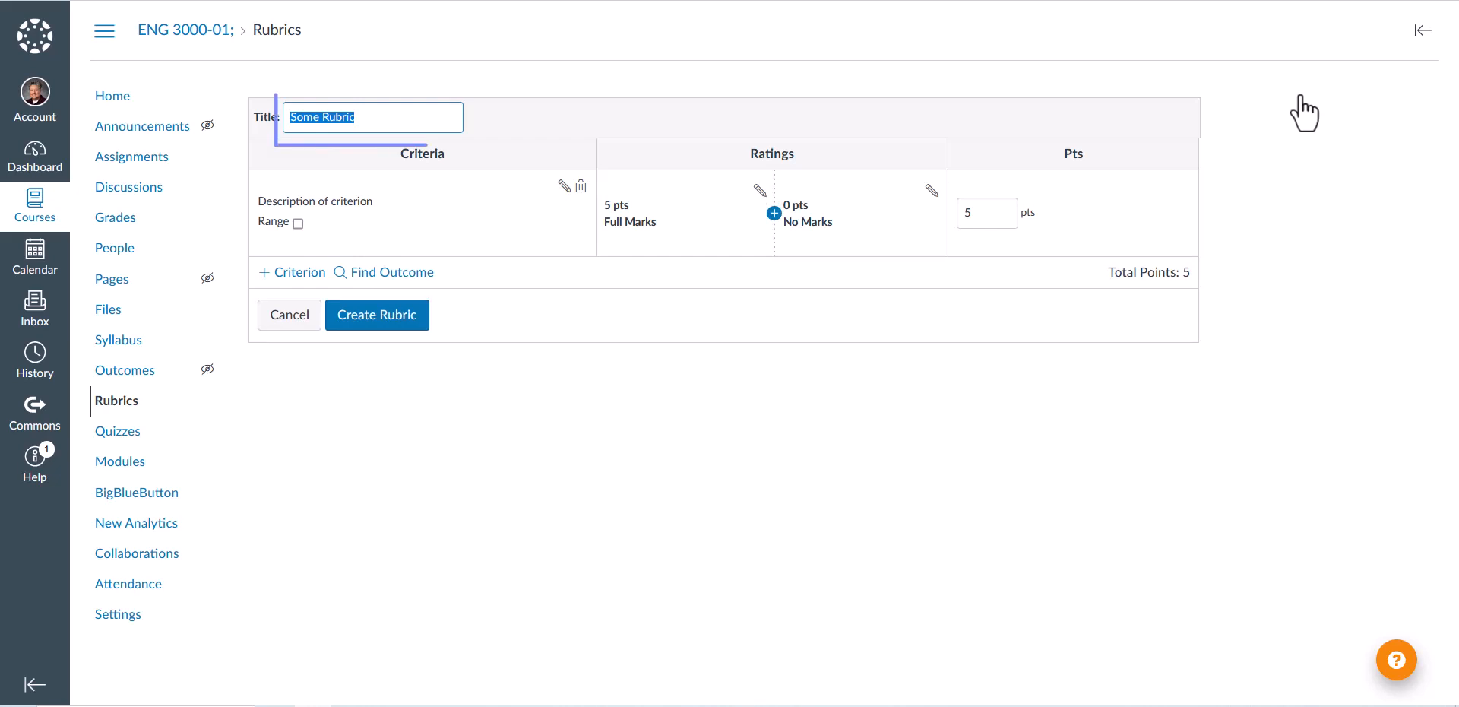
{"action": "type", "text": "Exercise "}
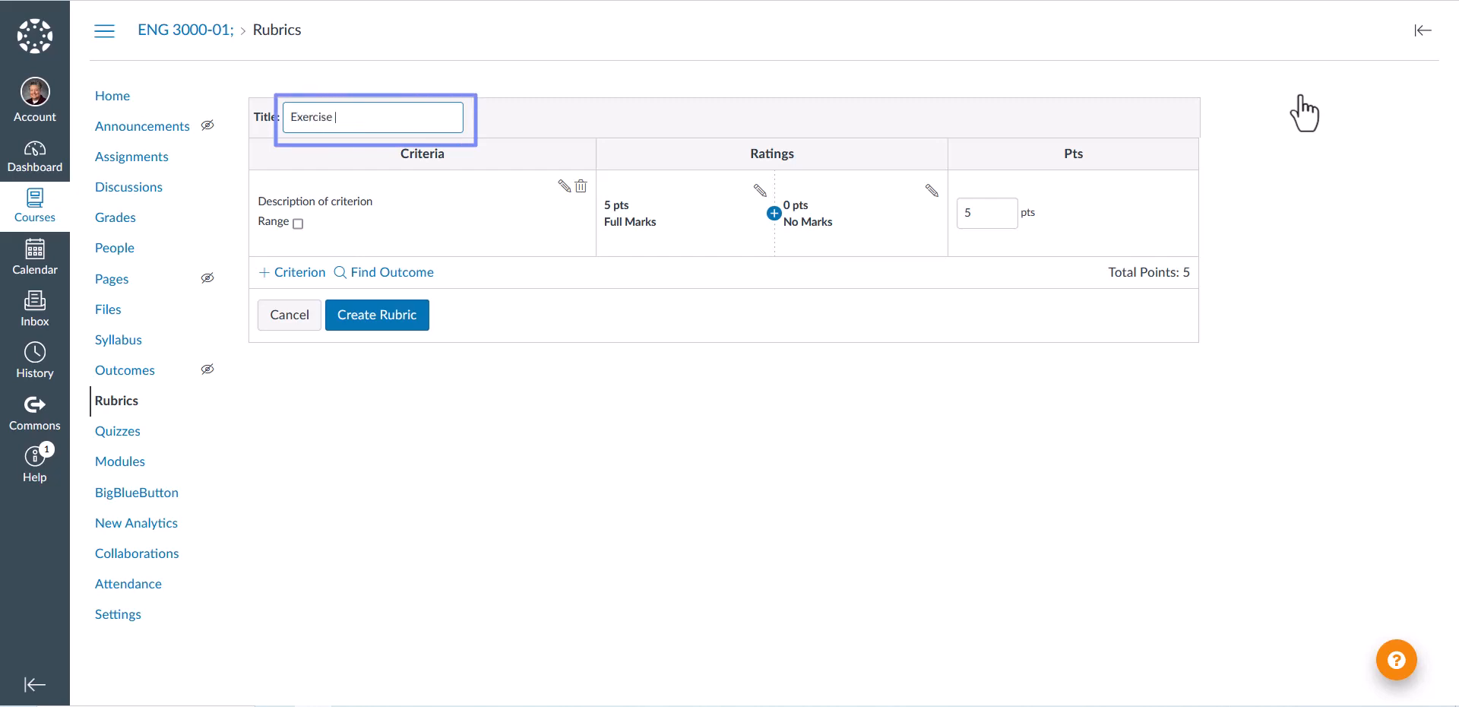
{"action": "type", "text": "3.1 Rubric"}
{"action": "left_click", "coordinate": [585, 379]}
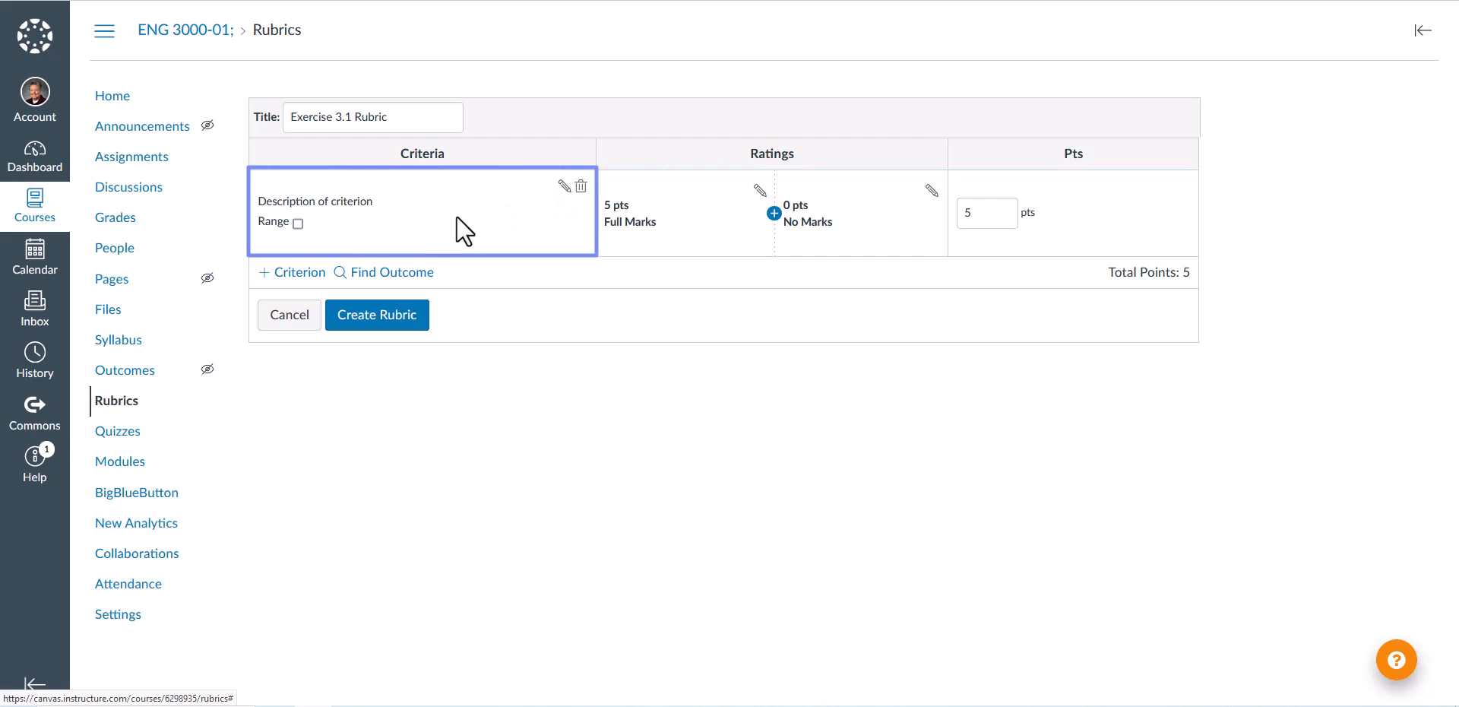
Step: Set the first criterion's description to "Editing Principles" without a long description, and enable range scoring for it
{"action": "left_click", "coordinate": [313, 198]}
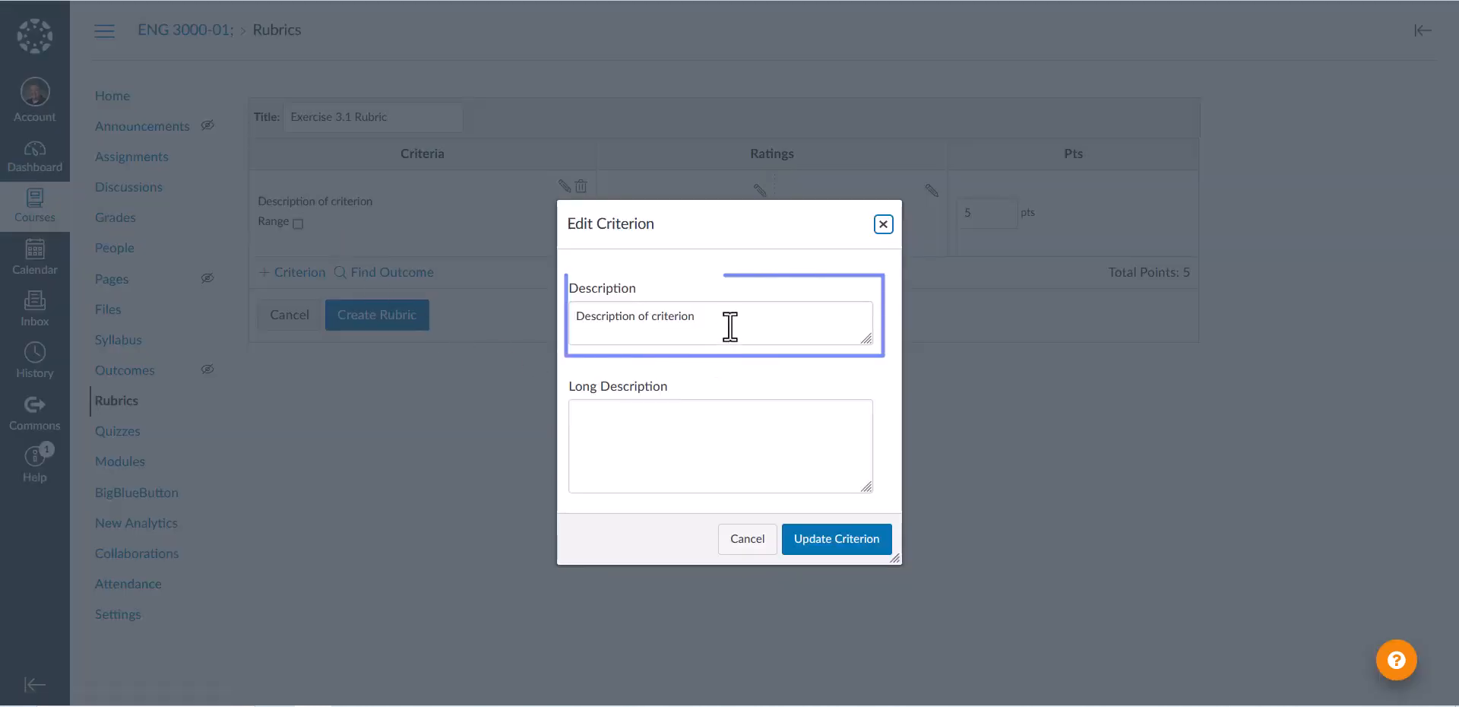
{"action": "left_click_drag", "start_coordinate": [726, 322], "coordinate": [544, 313]}
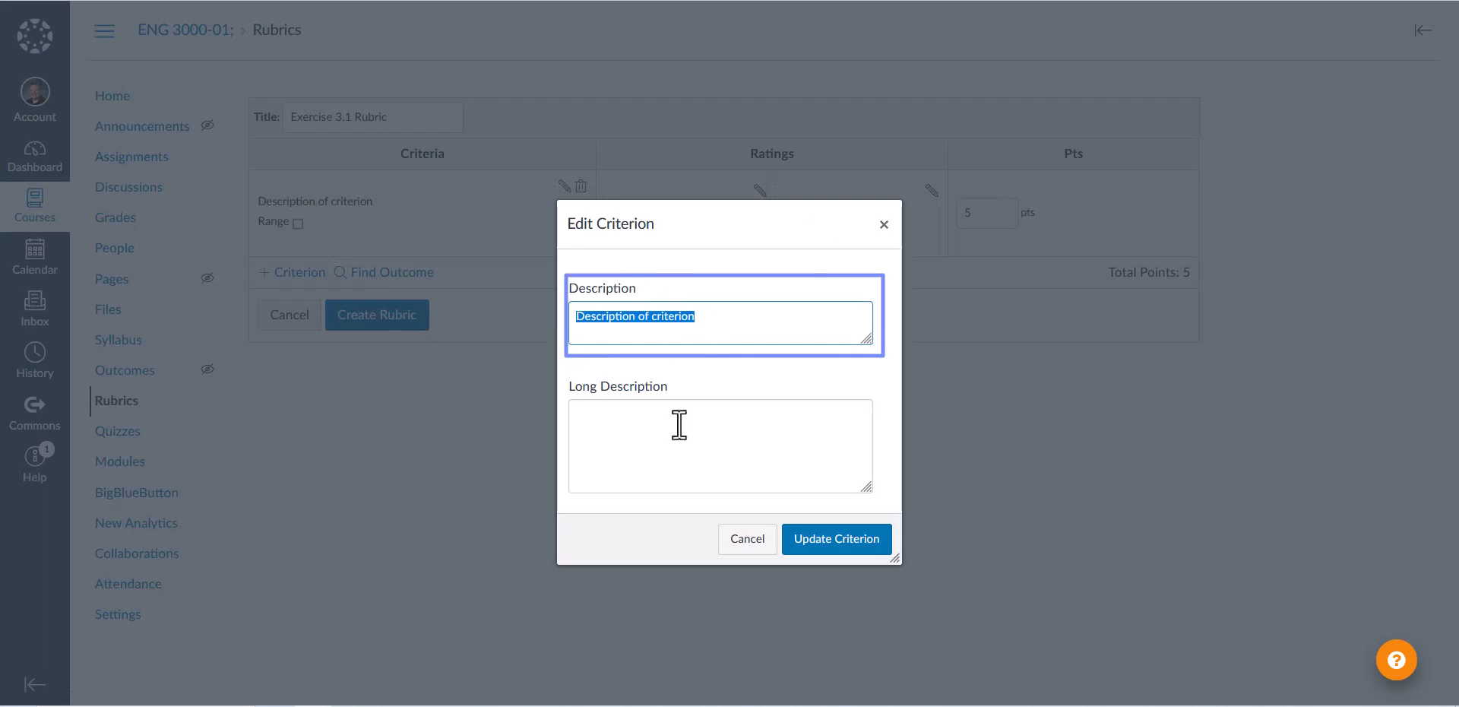
{"action": "key", "text": "BackSpace"}
{"action": "type", "text": "E"}
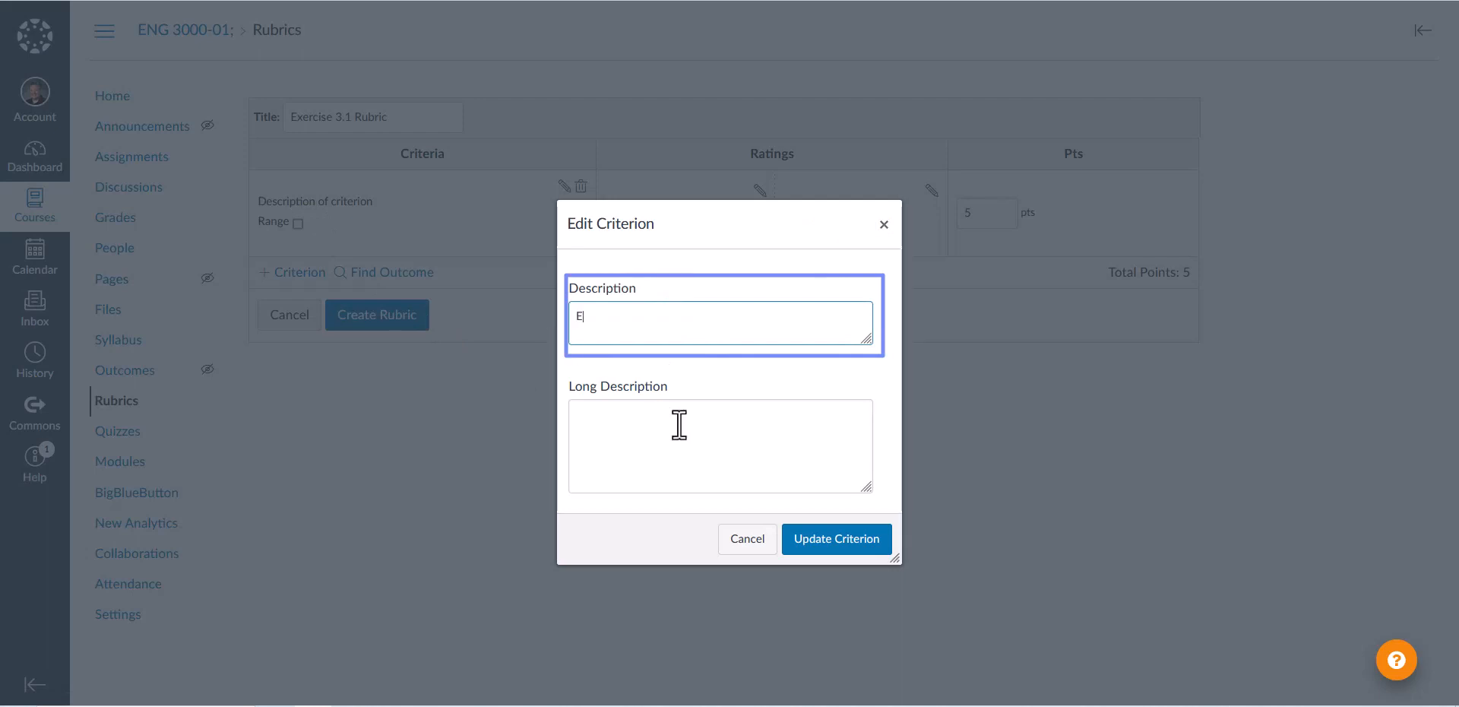
{"action": "type", "text": "diting Principles"}
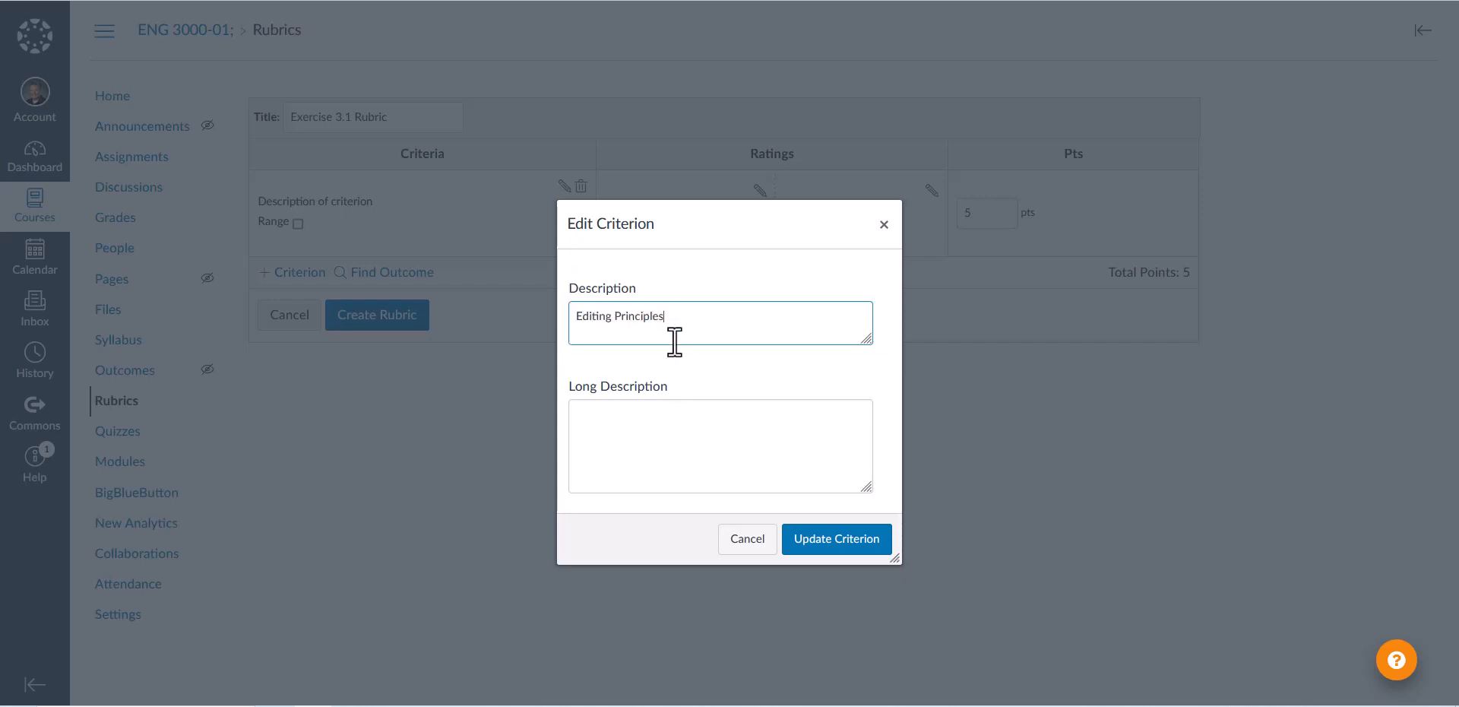
{"action": "left_click", "coordinate": [662, 422]}
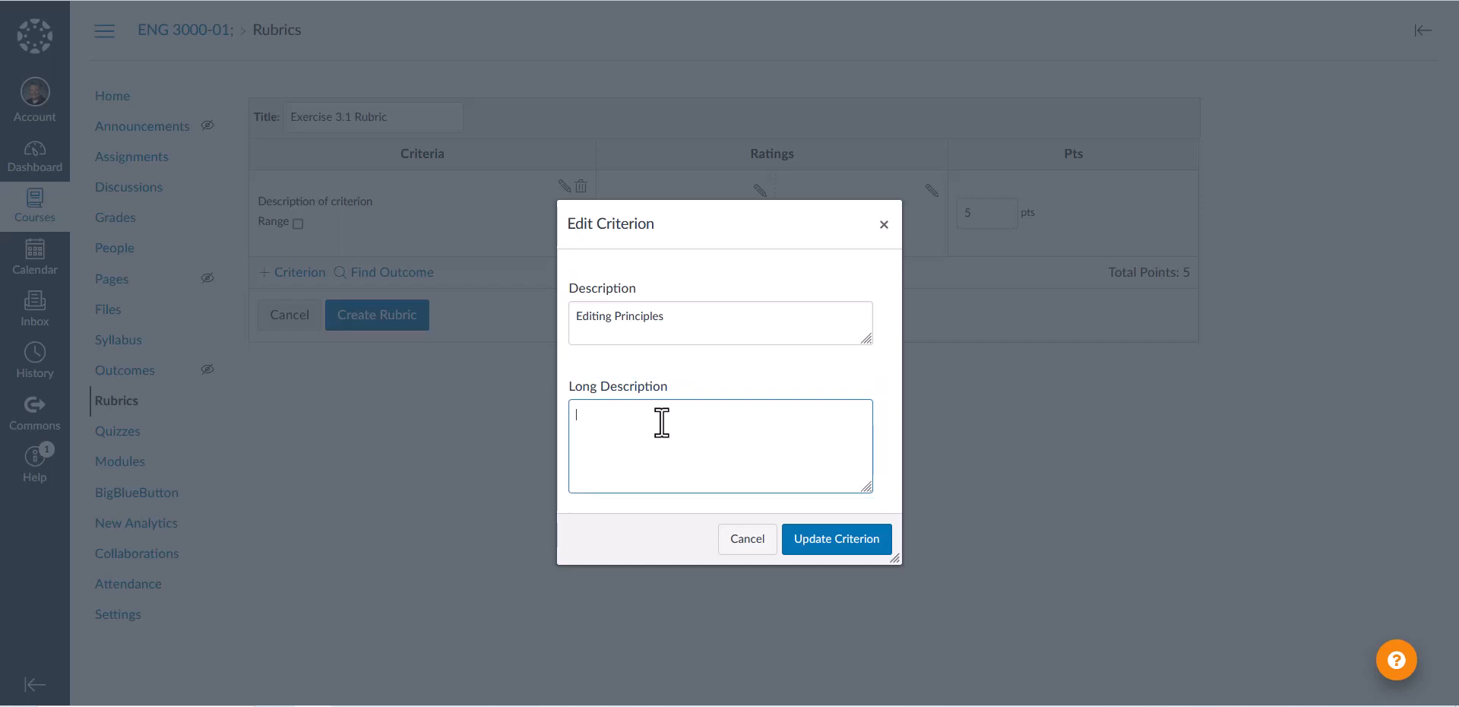
{"action": "left_click", "coordinate": [814, 541]}
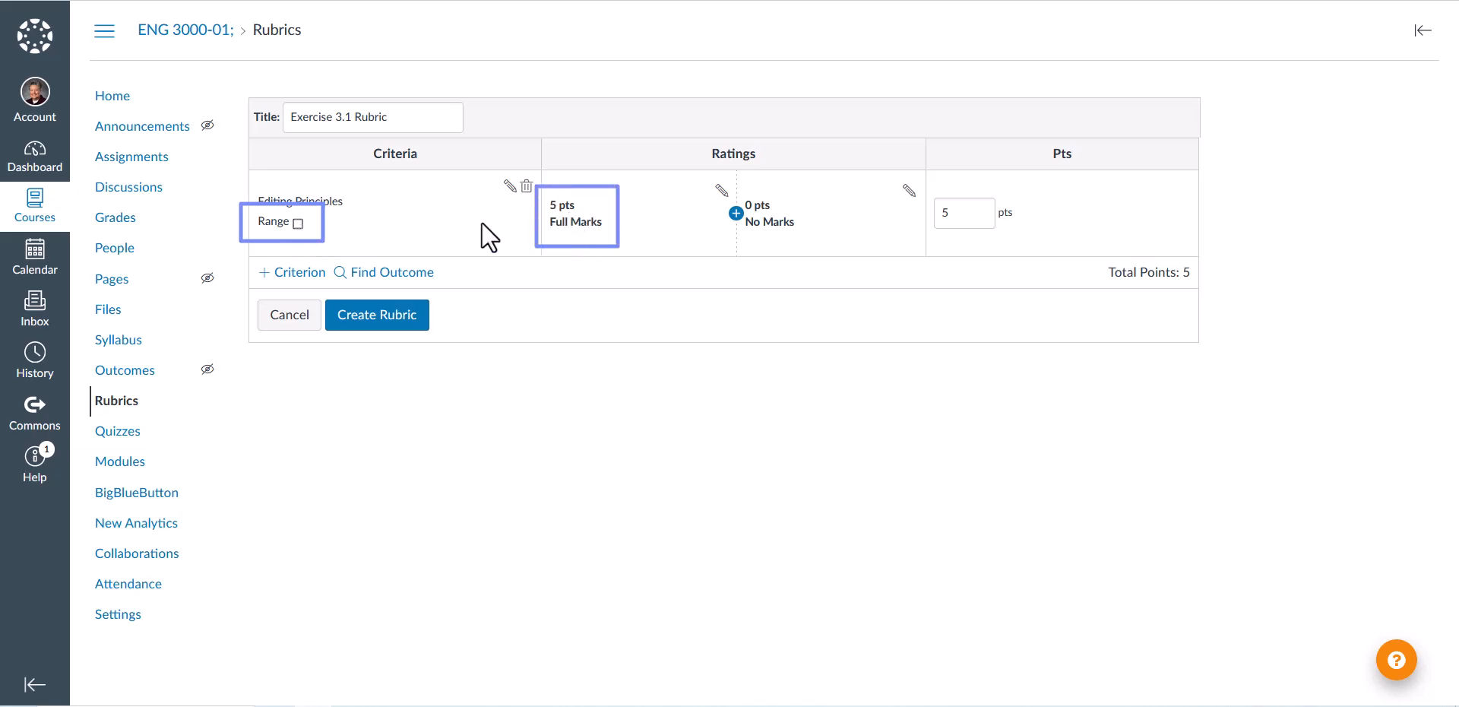
{"action": "left_click", "coordinate": [298, 223]}
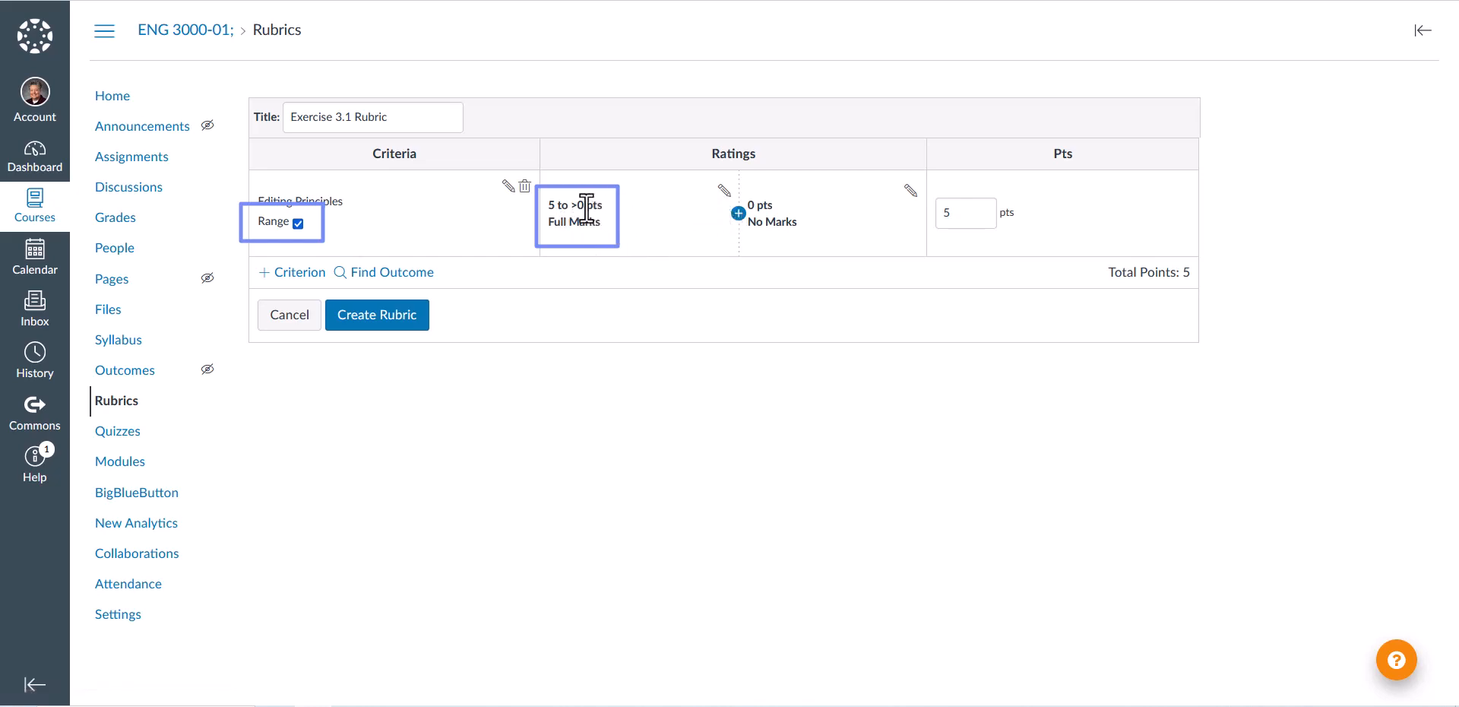
Step: Retitle the Editing Principles criterion's Full Marks rating as "A" and give it the rating description "Description"
{"action": "left_click", "coordinate": [722, 190]}
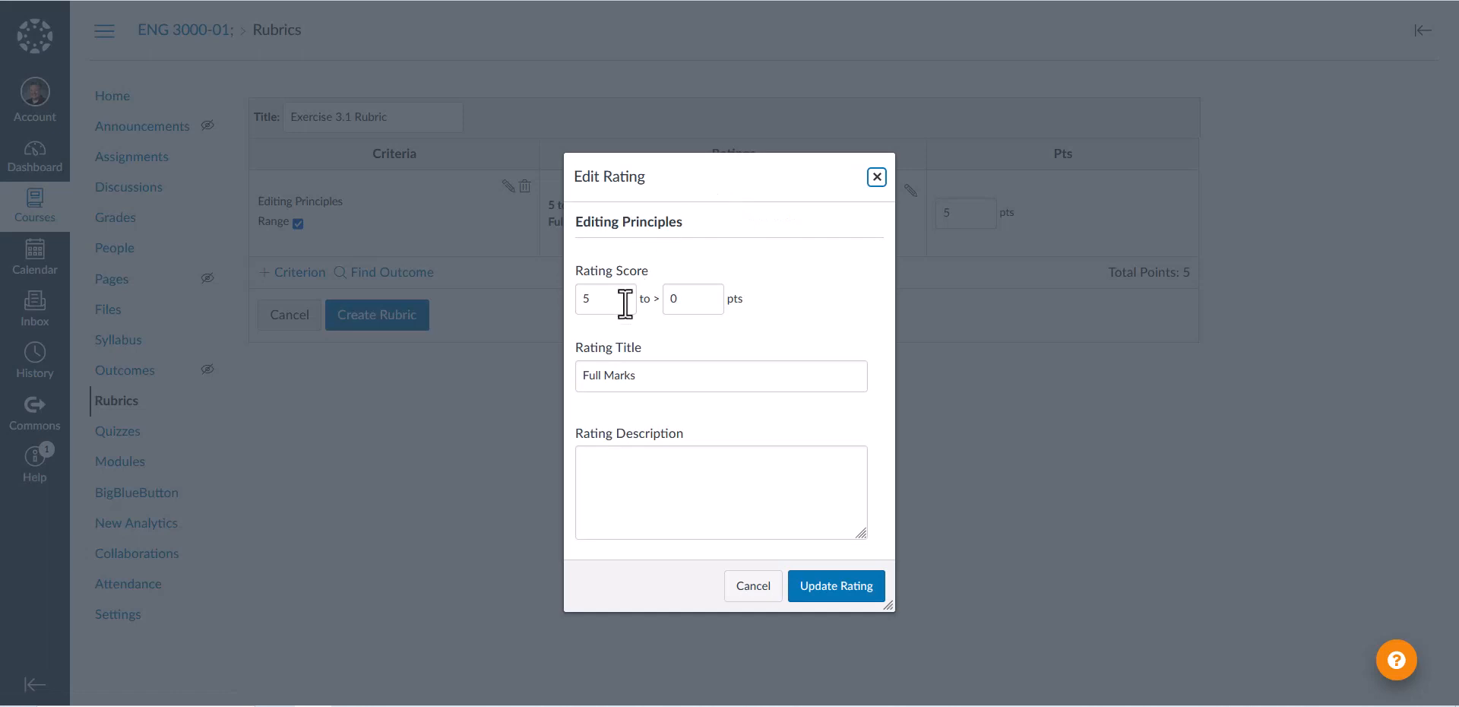
{"action": "left_click_drag", "start_coordinate": [652, 374], "coordinate": [583, 373]}
{"action": "type", "text": "A"}
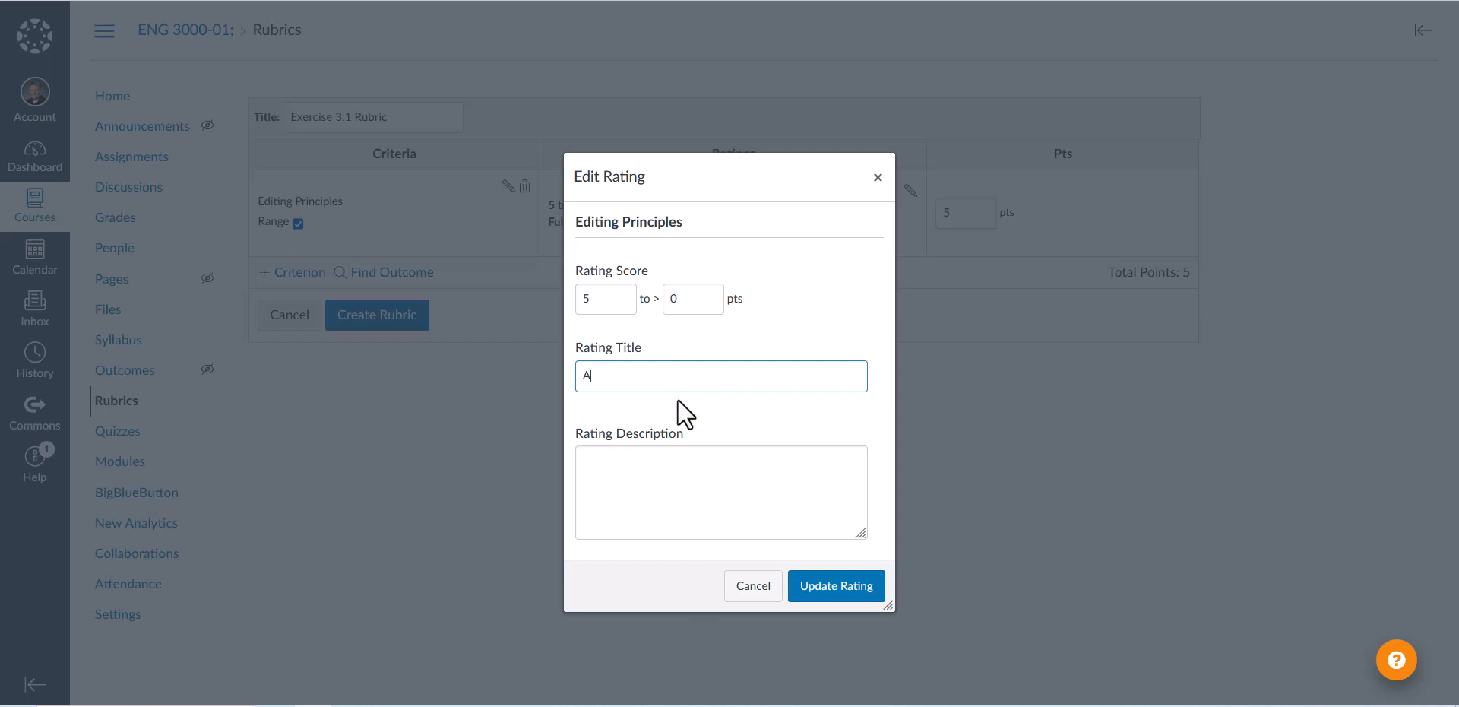
{"action": "left_click", "coordinate": [639, 471]}
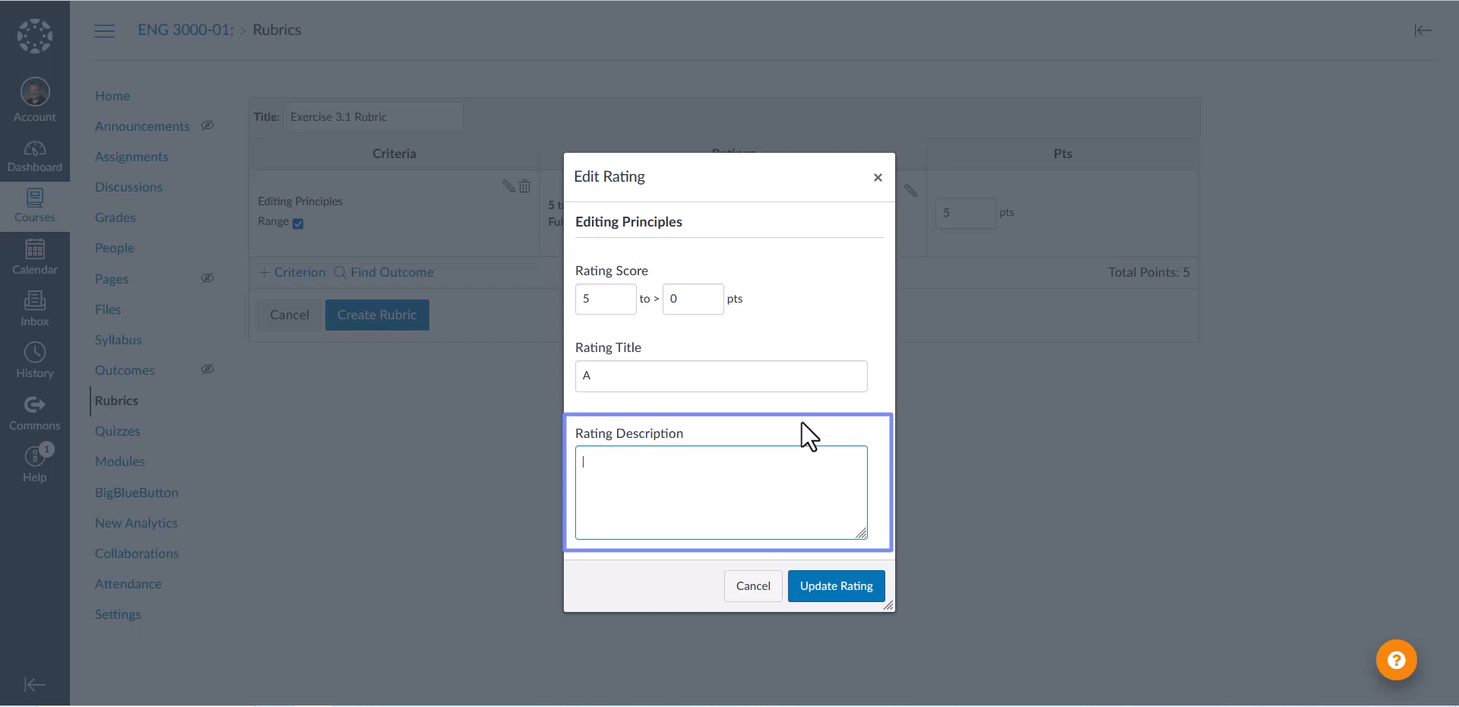
{"action": "type", "text": "d"}
{"action": "key", "text": "BackSpace"}
{"action": "type", "text": "Description"}
{"action": "left_click", "coordinate": [829, 593]}
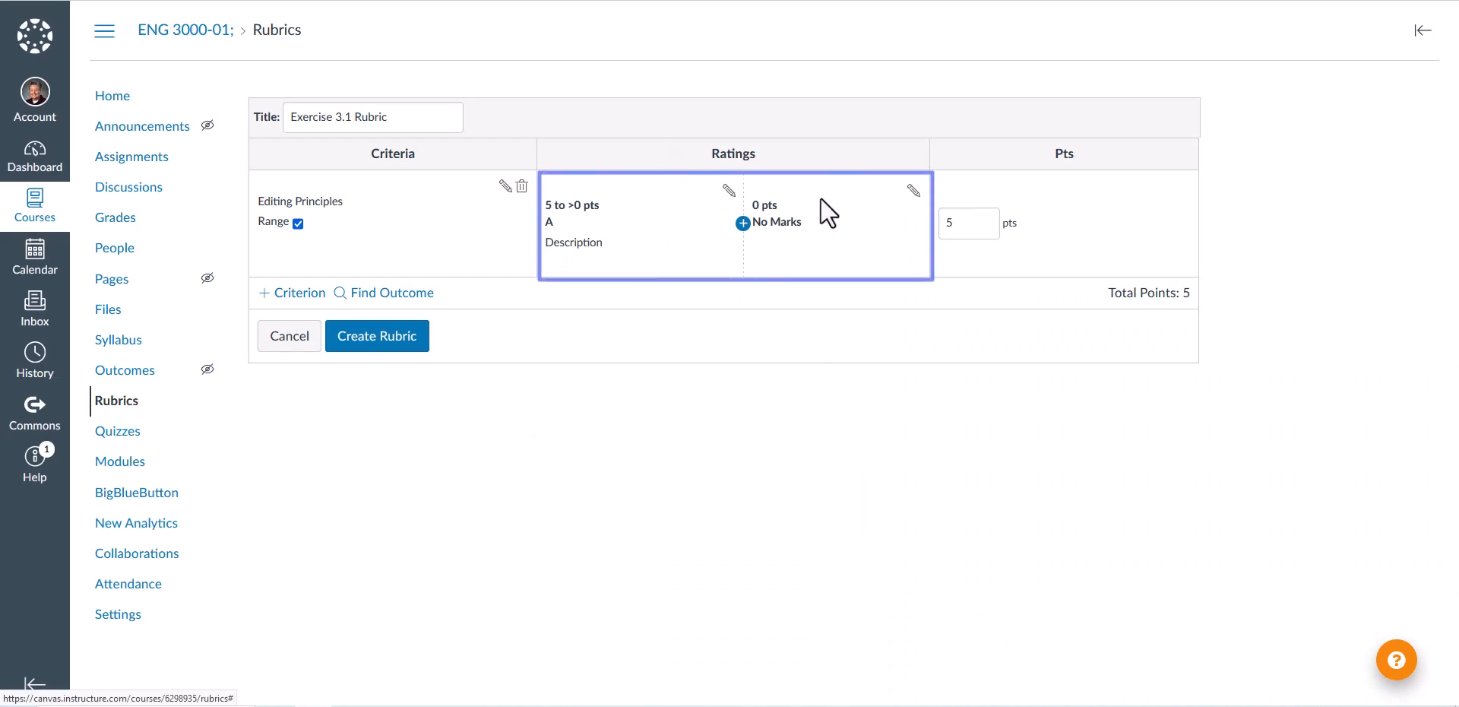
Step: Add a 3-point rating between A and No Marks, titled "B" with the description "Description"
{"action": "left_click", "coordinate": [743, 222]}
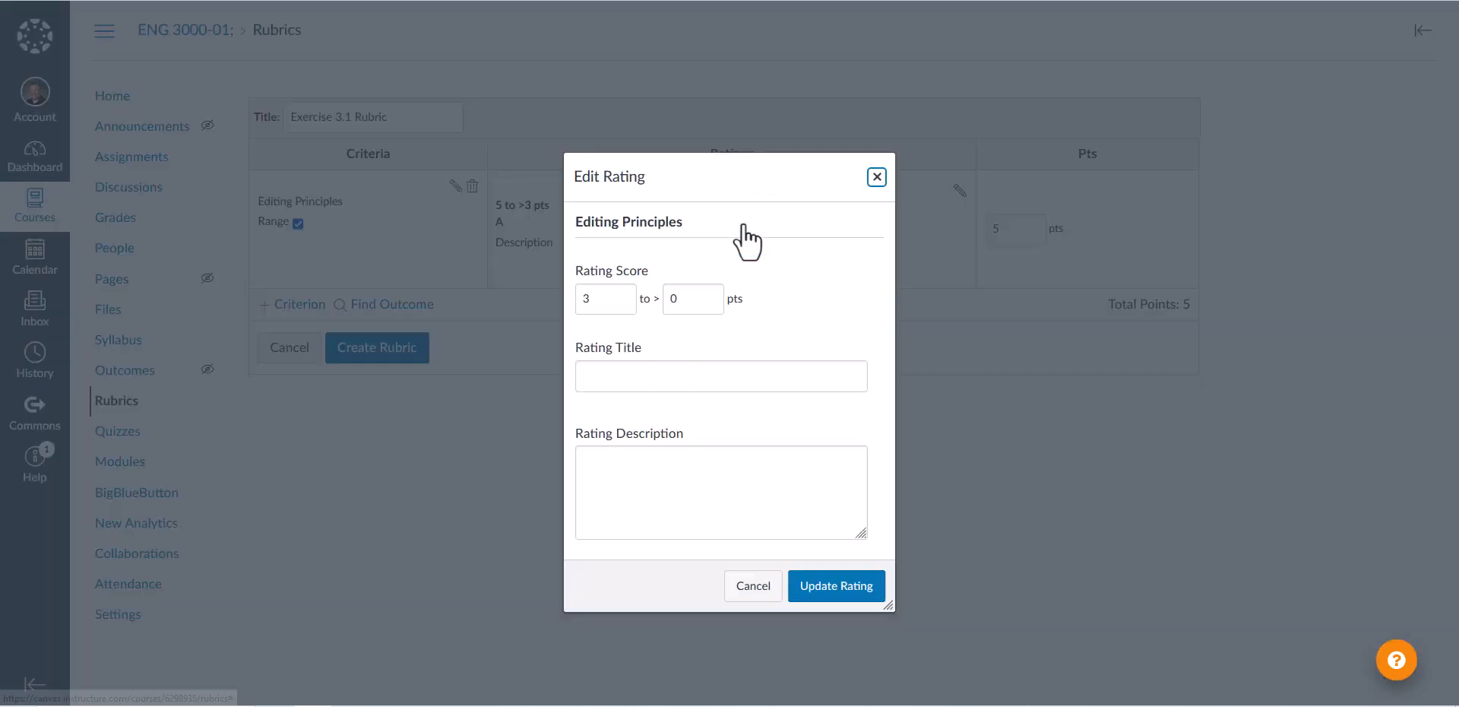
{"action": "left_click", "coordinate": [678, 374]}
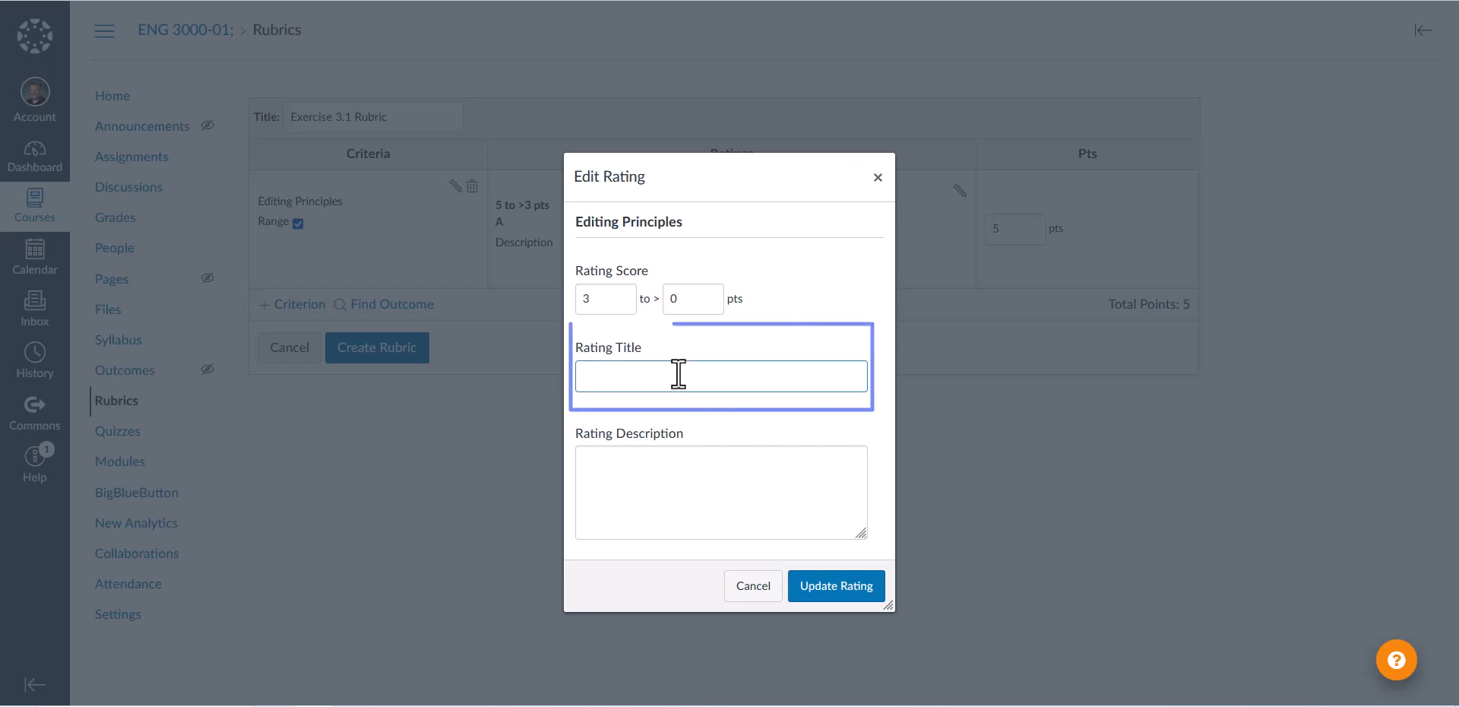
{"action": "type", "text": "B"}
{"action": "key", "text": "Tab"}
{"action": "type", "text": "Desc"}
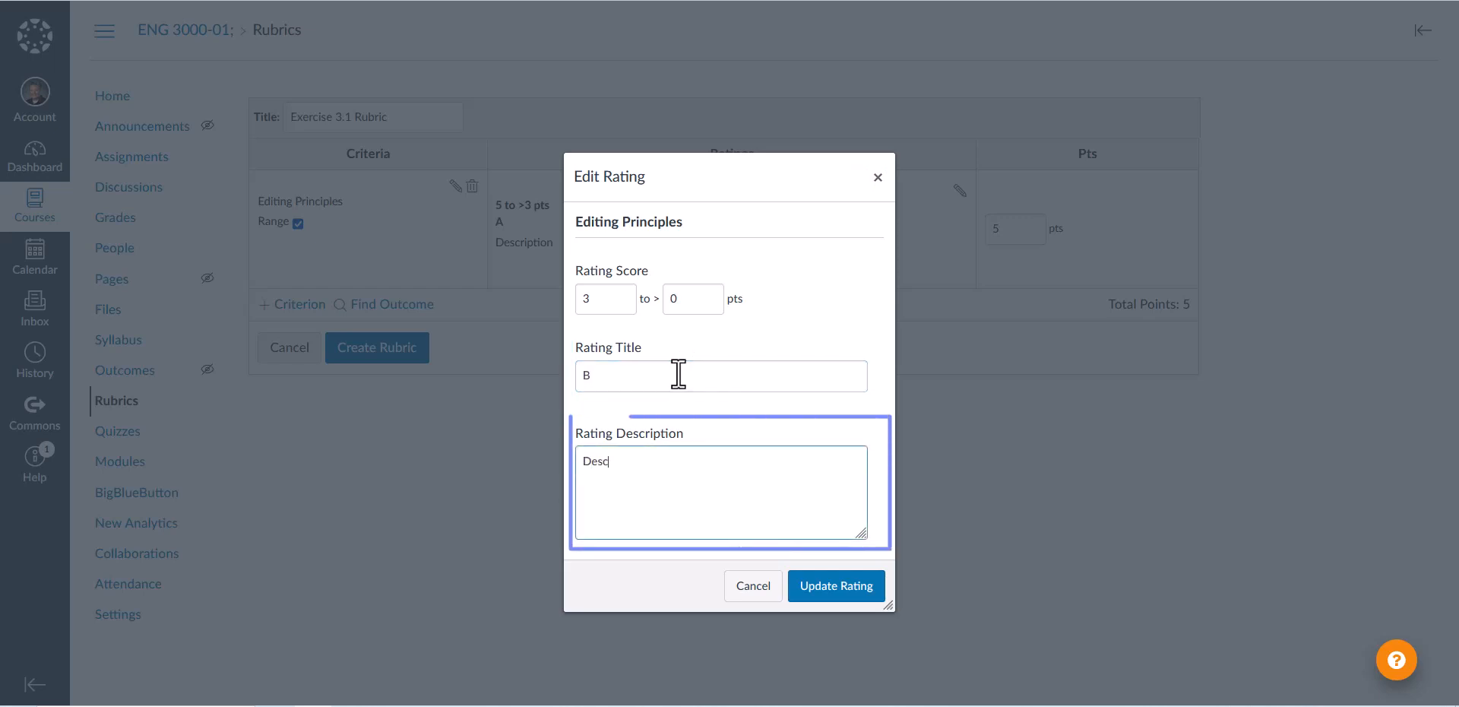
{"action": "type", "text": "ription"}
{"action": "left_click", "coordinate": [836, 592]}
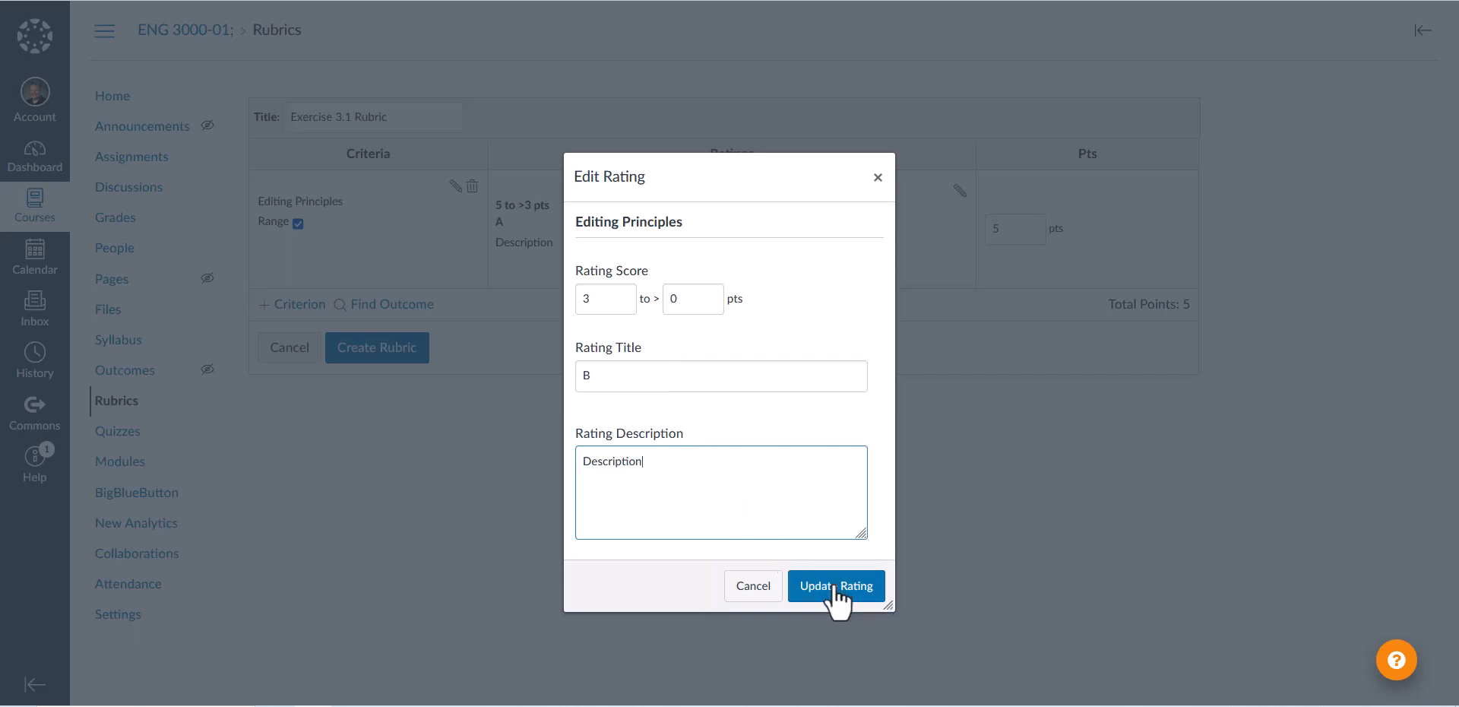
{"action": "left_click", "coordinate": [835, 586]}
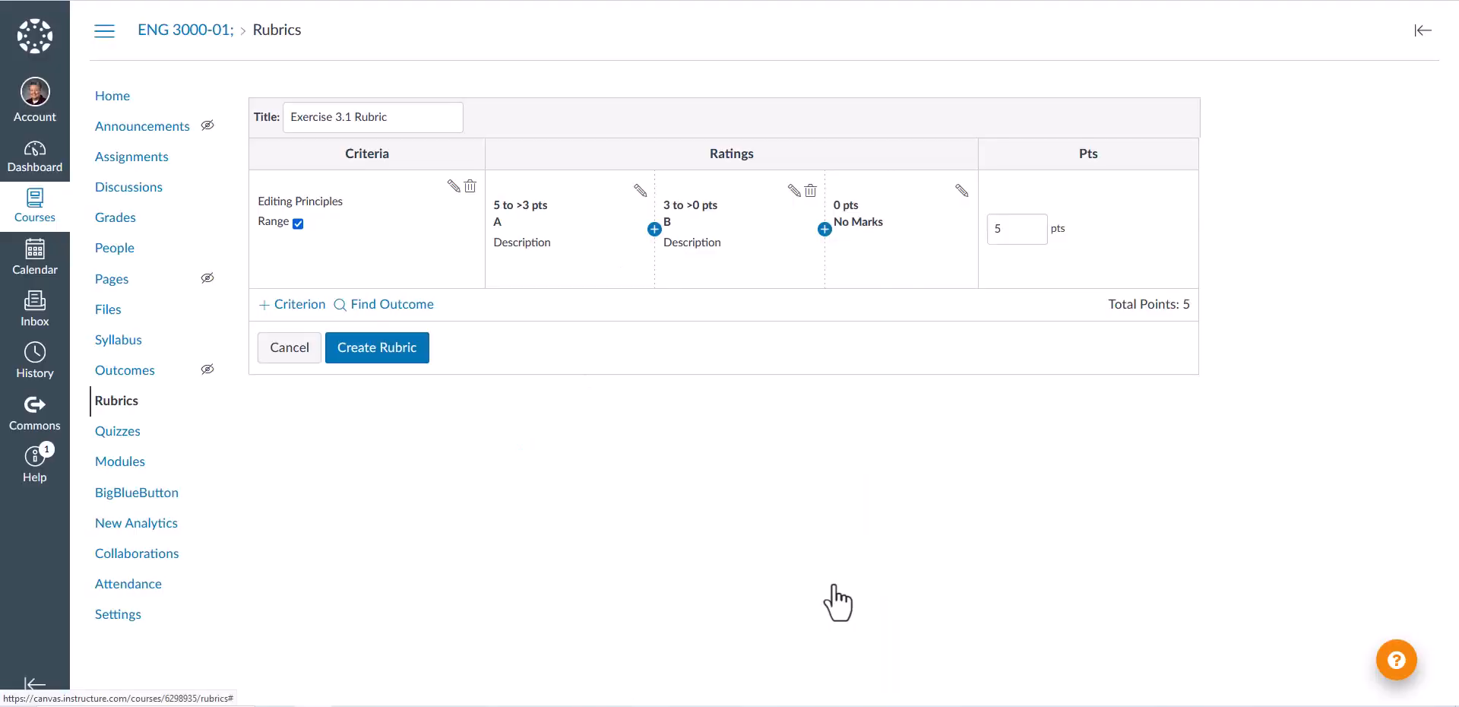
Step: Add a 2-point rating between B and No Marks, titled "C" with the description "Description"
{"action": "left_click", "coordinate": [825, 230]}
{"action": "left_click", "coordinate": [667, 376]}
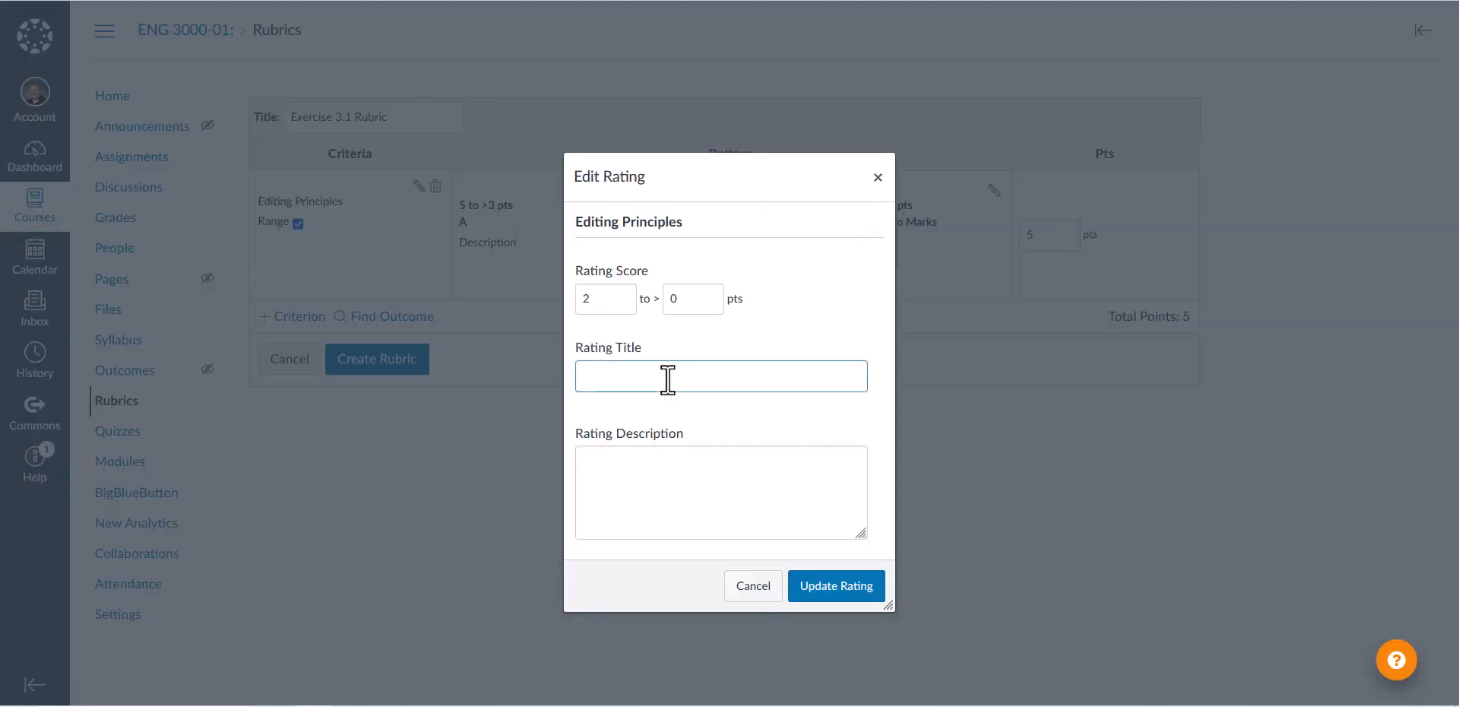
{"action": "type", "text": "C"}
{"action": "left_click", "coordinate": [648, 472]}
{"action": "type", "text": "Description"}
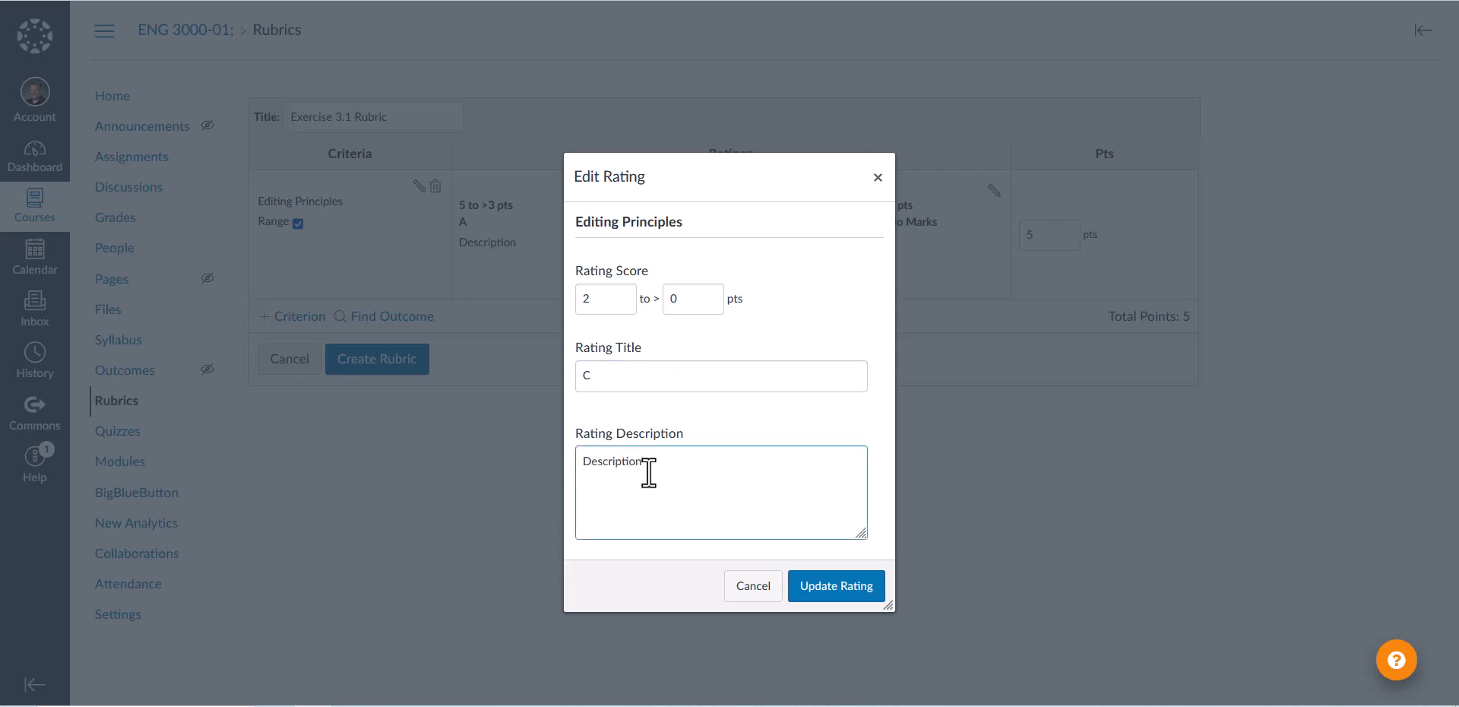
{"action": "left_click", "coordinate": [817, 590]}
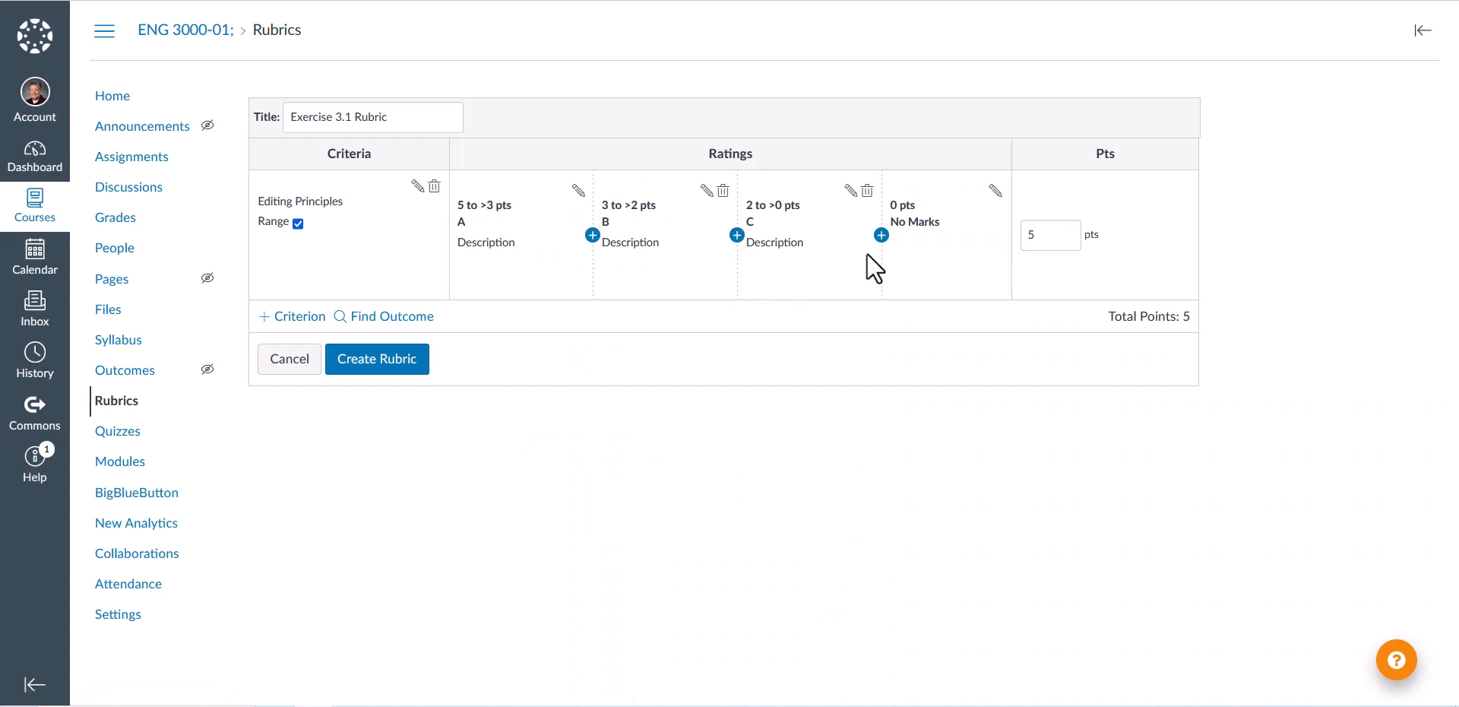
Step: Add a 1-point rating between C and No Marks, titled "D" with the description "Description"
{"action": "left_click", "coordinate": [881, 235]}
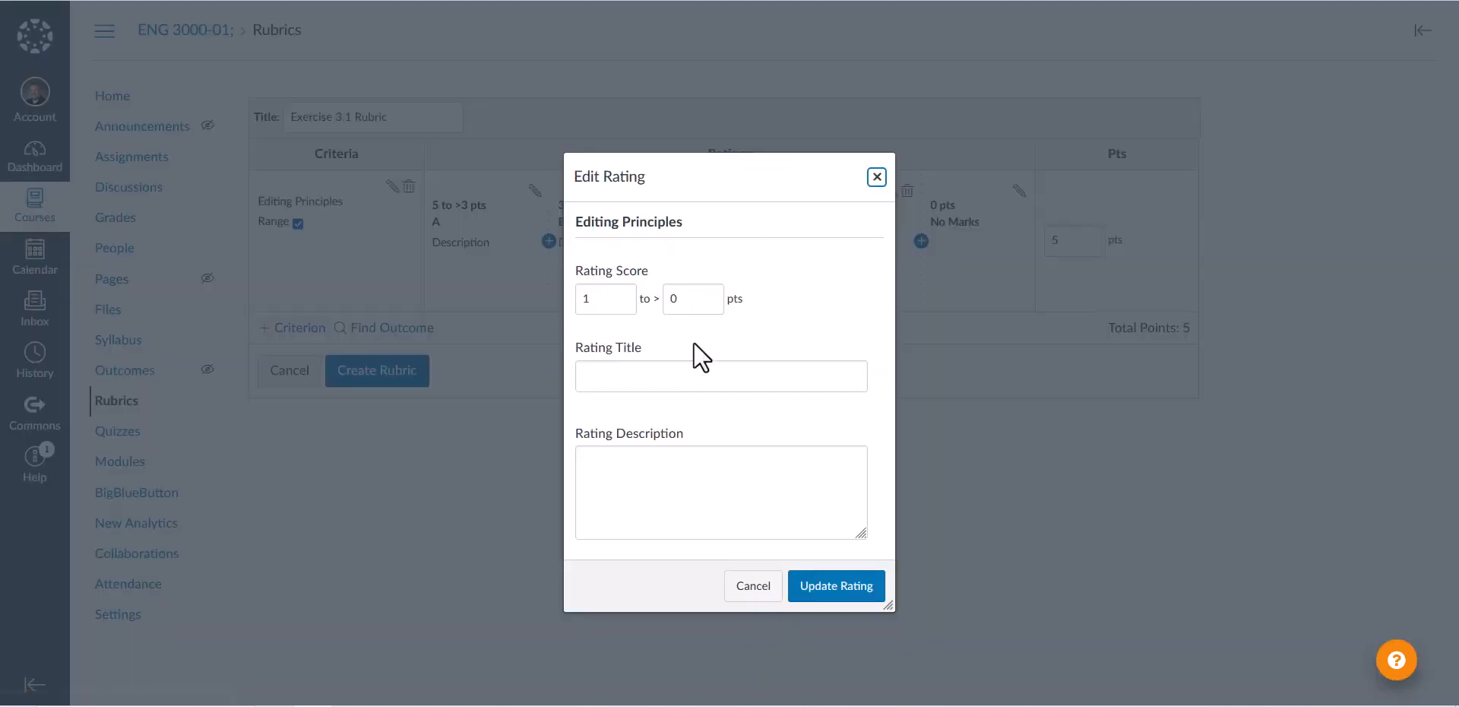
{"action": "left_click", "coordinate": [691, 376]}
{"action": "type", "text": "D"}
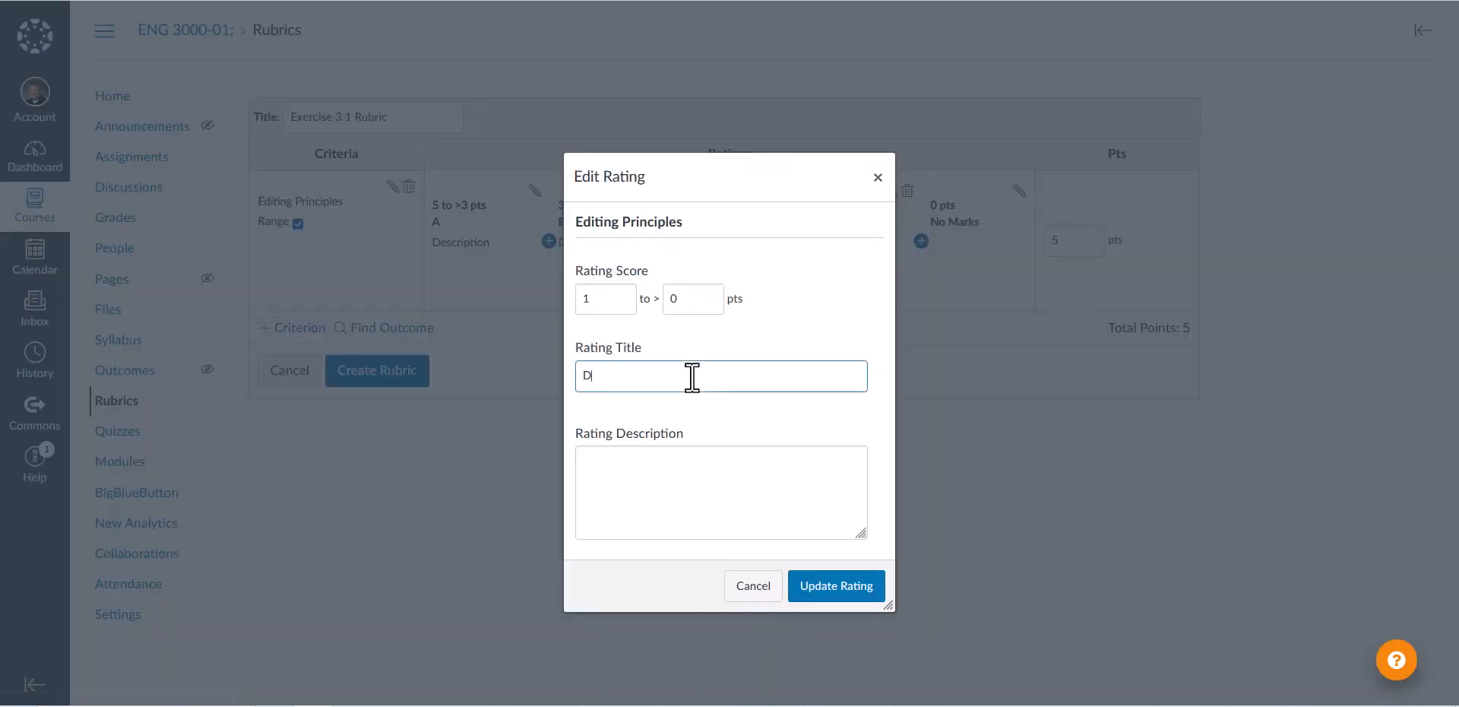
{"action": "key", "text": "Tab"}
{"action": "type", "text": "De"}
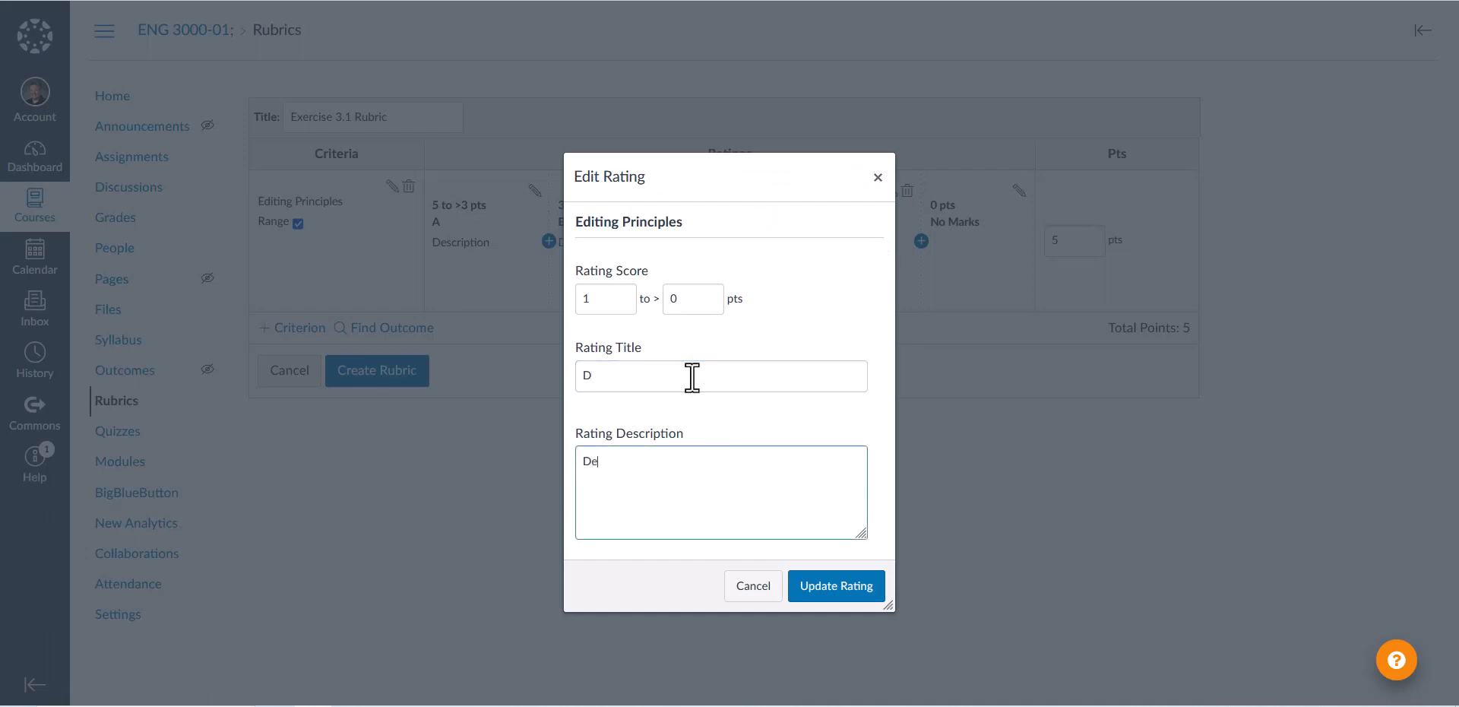
{"action": "type", "text": "scription"}
{"action": "left_click", "coordinate": [833, 593]}
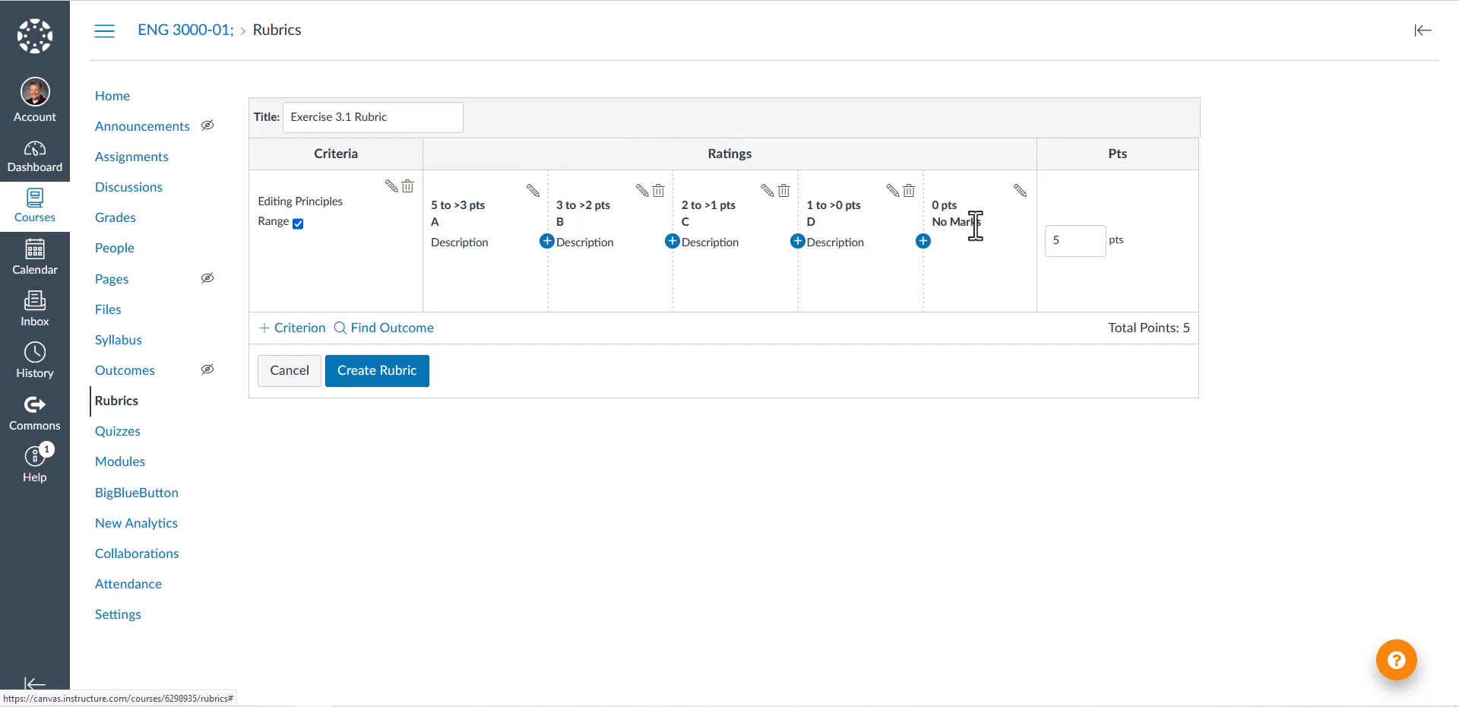
Step: Retitle the 0-point No Marks rating of the Editing Principles criterion as "F"
{"action": "left_click", "coordinate": [1020, 190]}
{"action": "left_click_drag", "start_coordinate": [645, 372], "coordinate": [526, 384]}
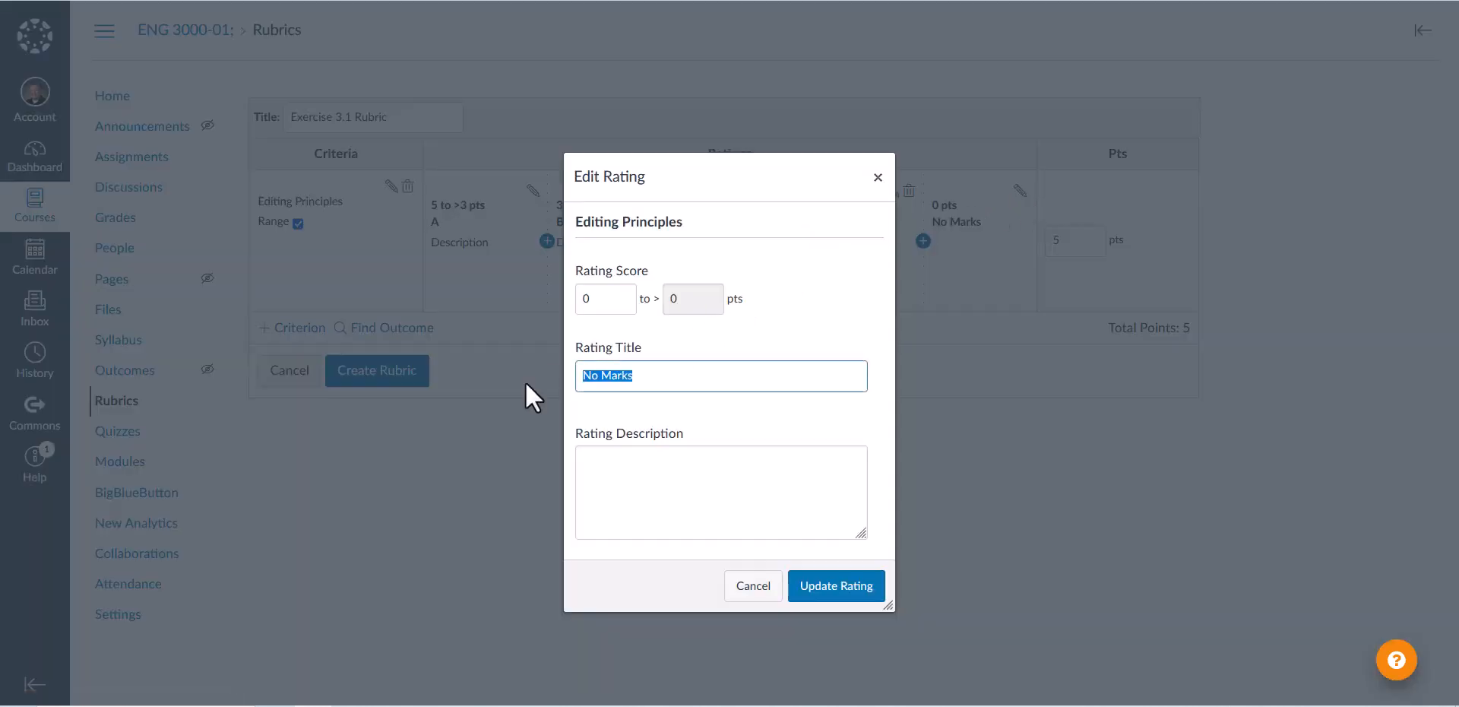
{"action": "type", "text": "F"}
{"action": "left_click", "coordinate": [842, 593]}
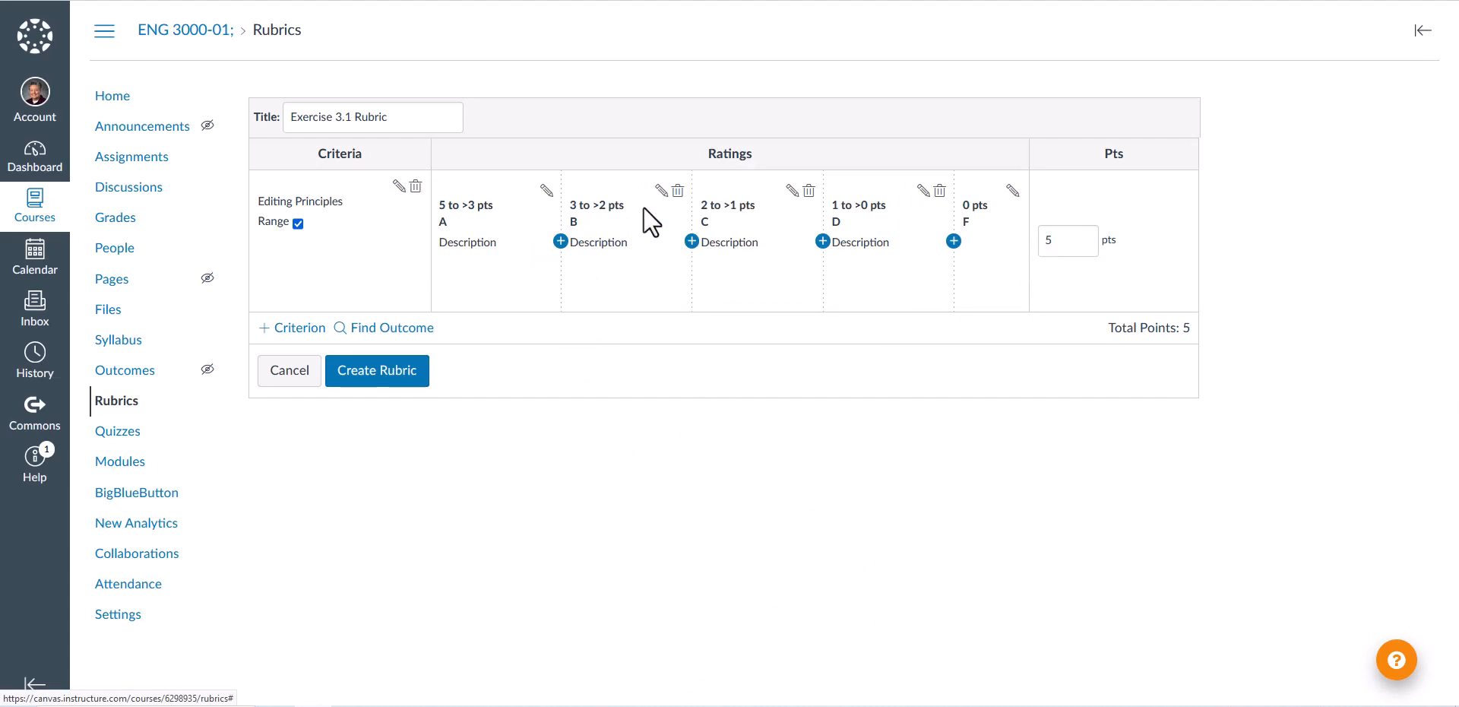
Step: Duplicate the Editing Principles criterion with its ratings and rename the copy "Formatting", leaving the long description empty
{"action": "left_click", "coordinate": [296, 328]}
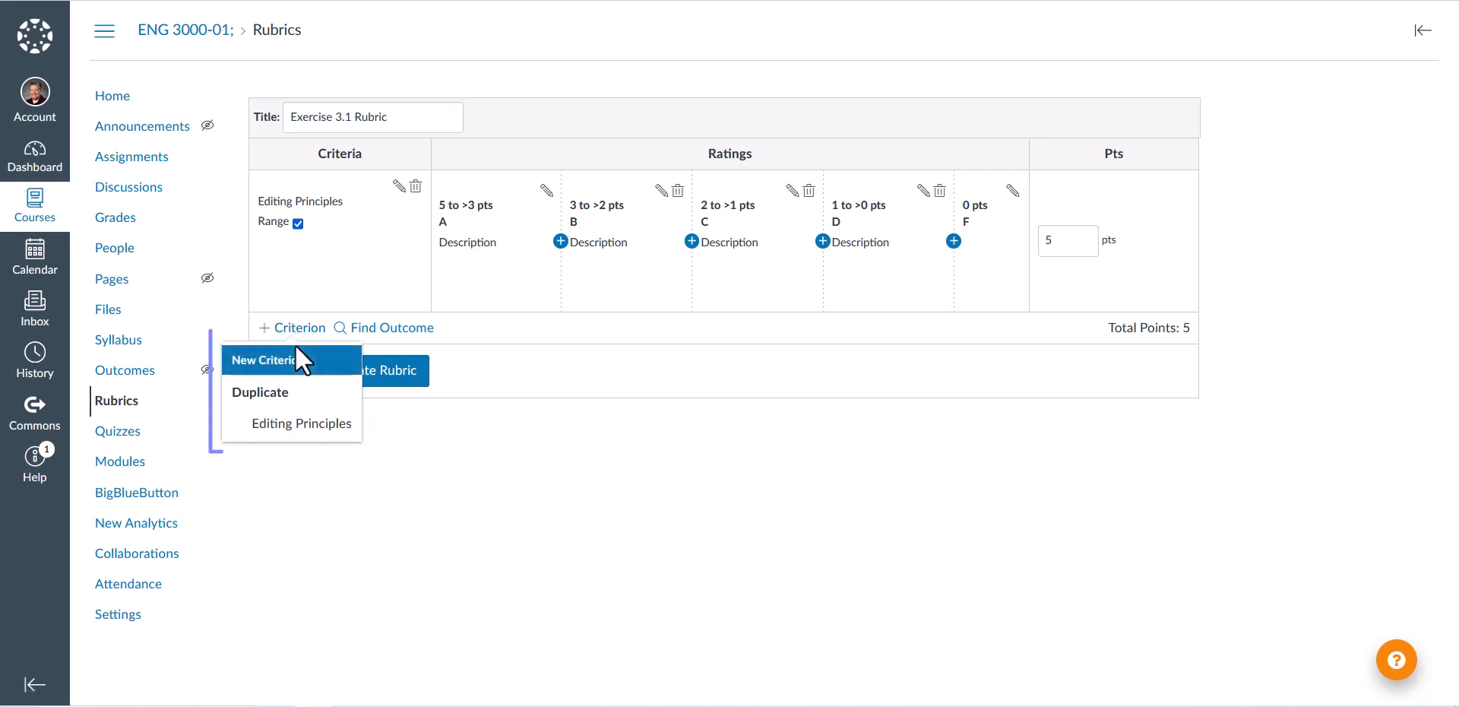
{"action": "left_click", "coordinate": [285, 424]}
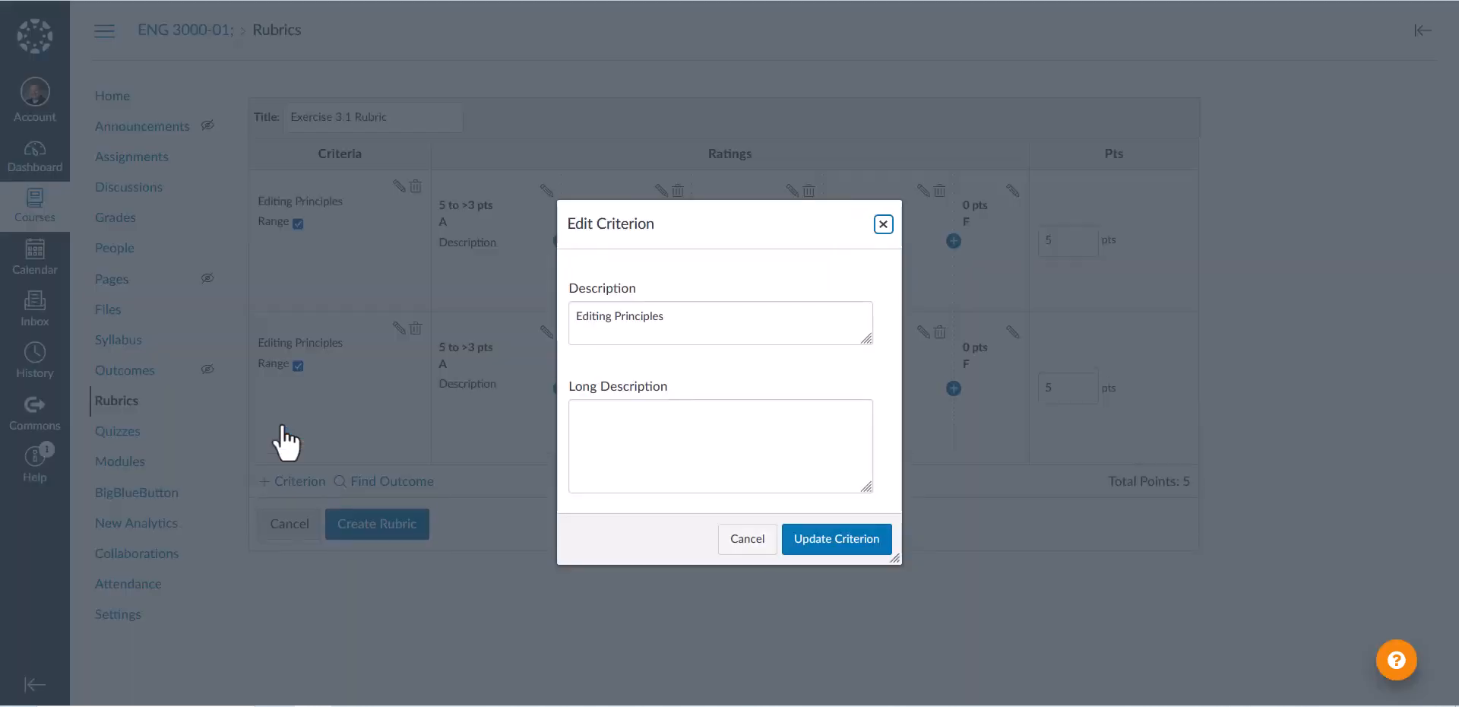
{"action": "left_click_drag", "start_coordinate": [667, 317], "coordinate": [576, 316]}
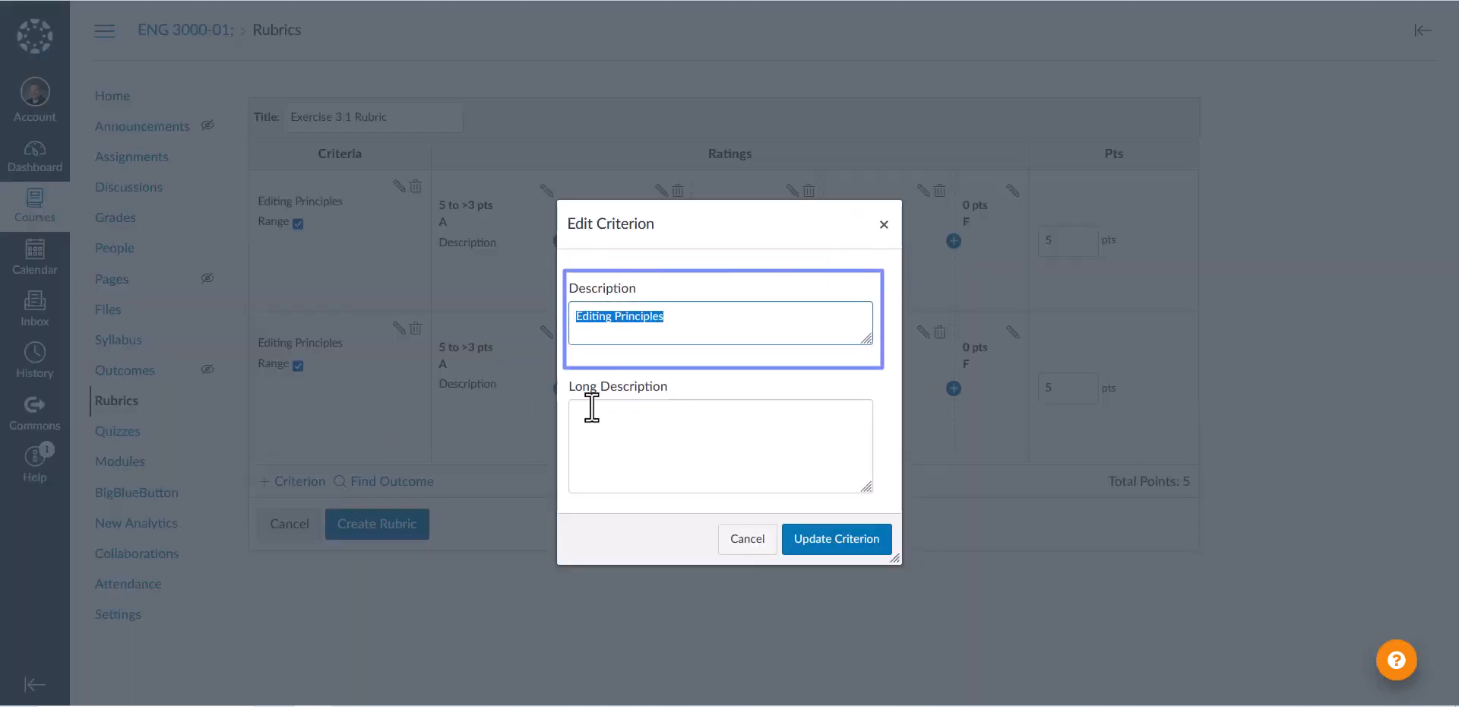
{"action": "type", "text": "F"}
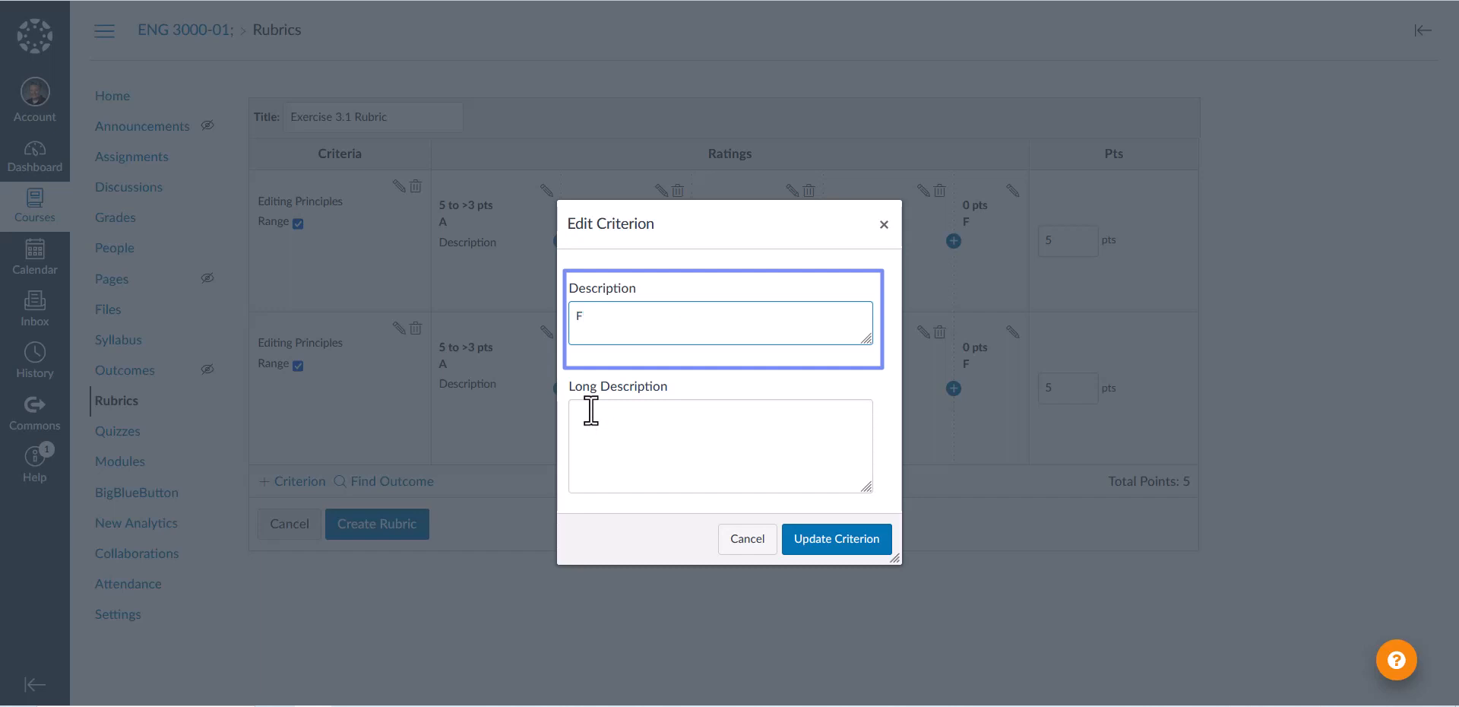
{"action": "type", "text": "ormatting"}
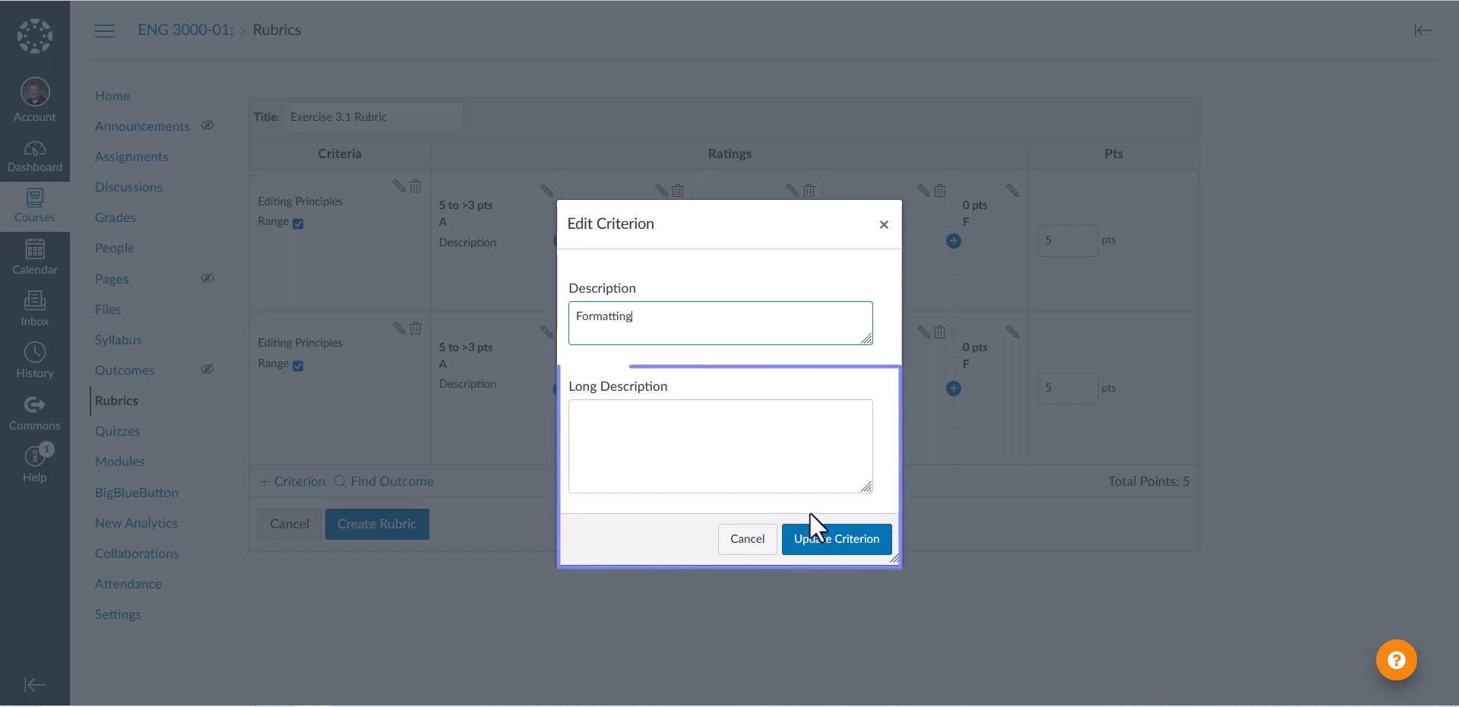
{"action": "left_click", "coordinate": [824, 541]}
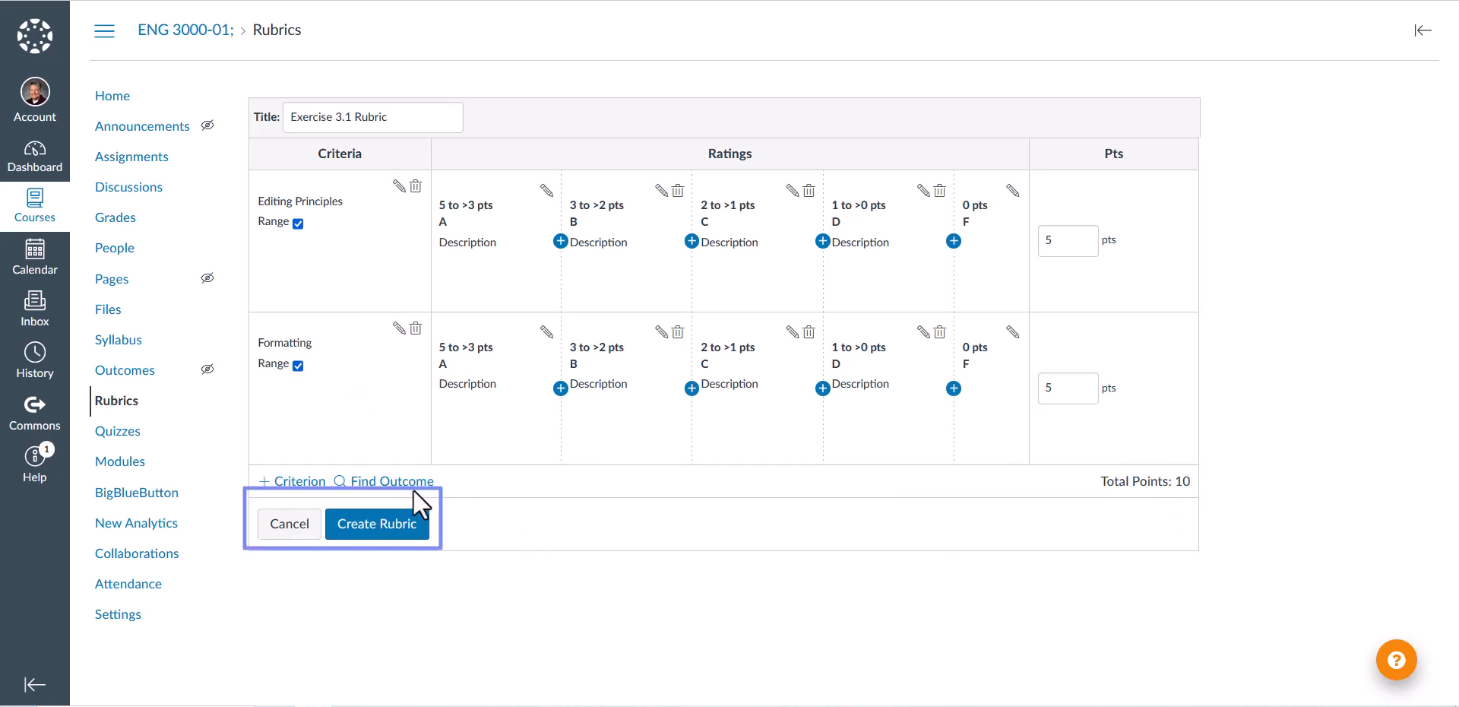
Step: Create the Exercise 3.1 Rubric and return to the course's list of rubrics
{"action": "left_click", "coordinate": [389, 524]}
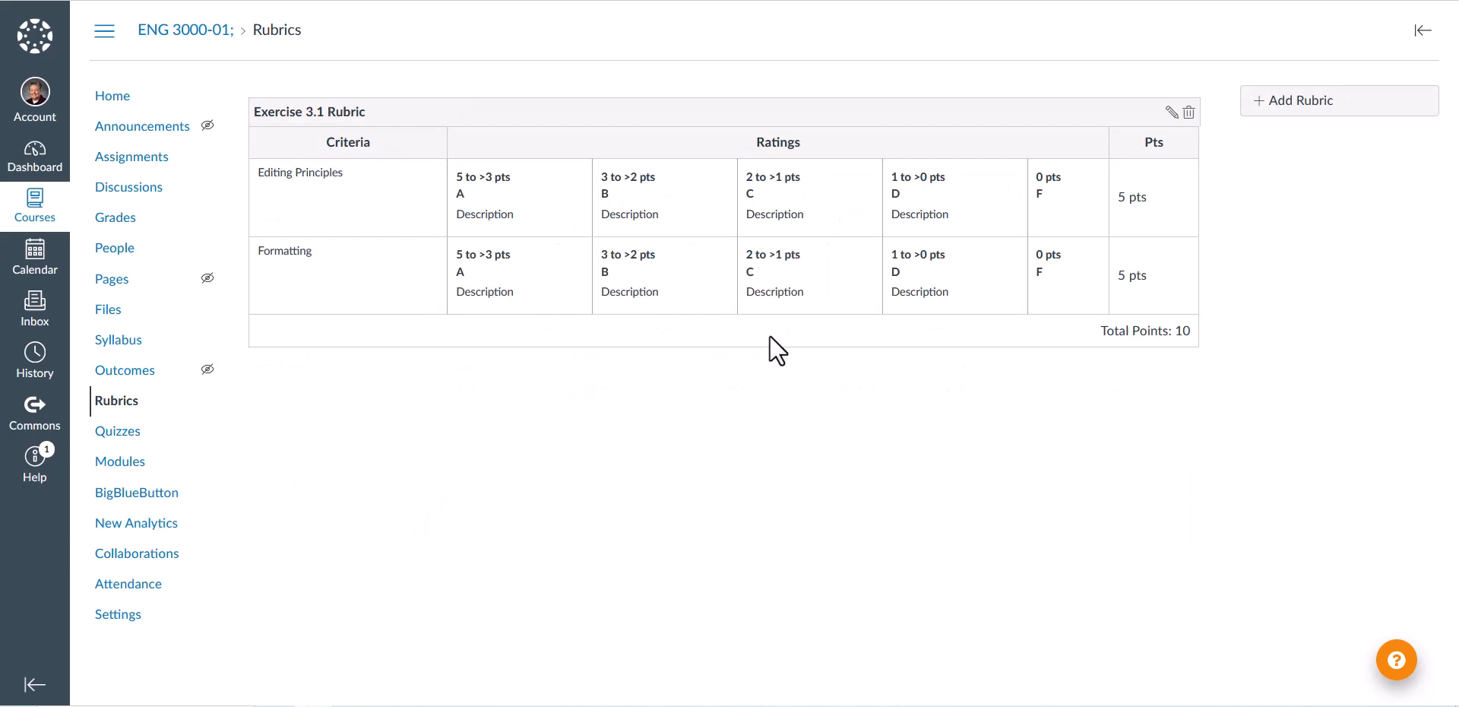
{"action": "left_click", "coordinate": [1421, 31]}
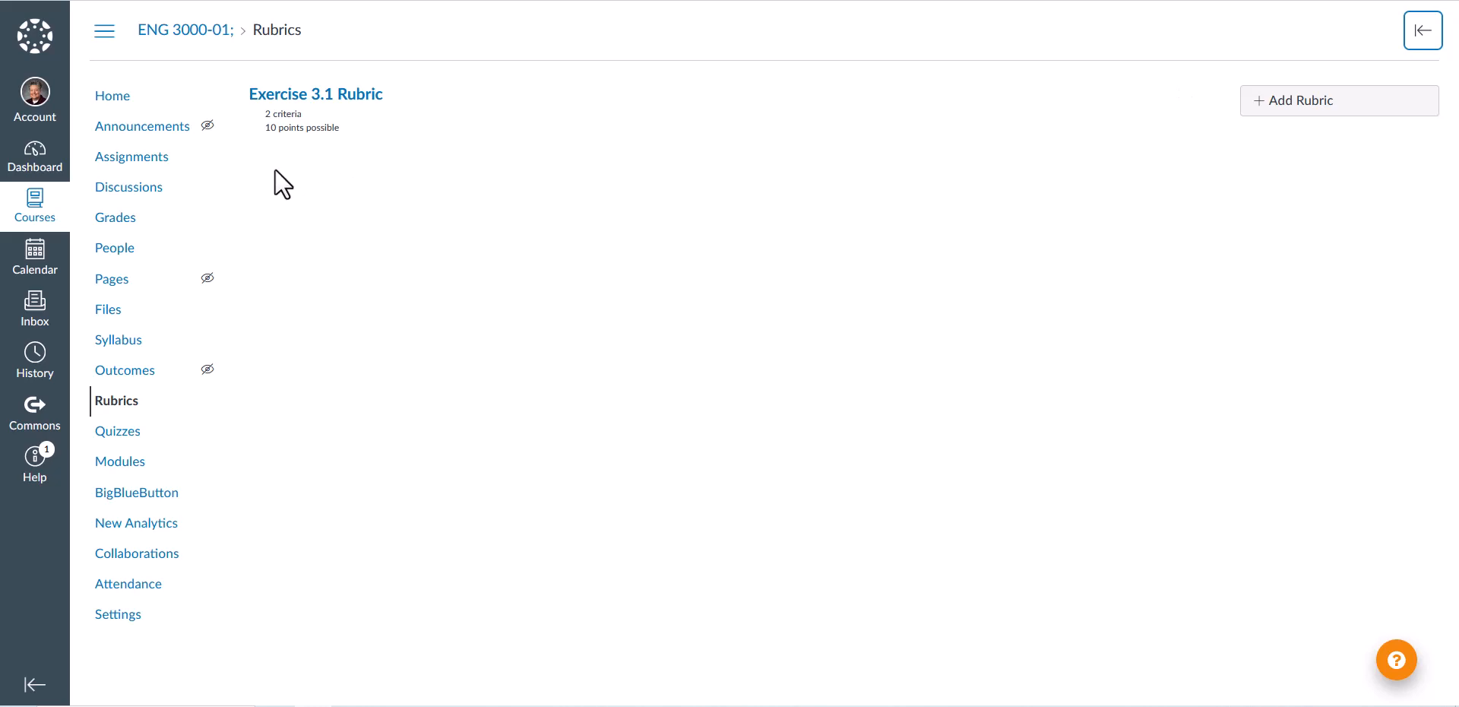
Step: Open the Exercise 3.1 assignment from the Exercises group and start adding a rubric to it
{"action": "left_click", "coordinate": [151, 161]}
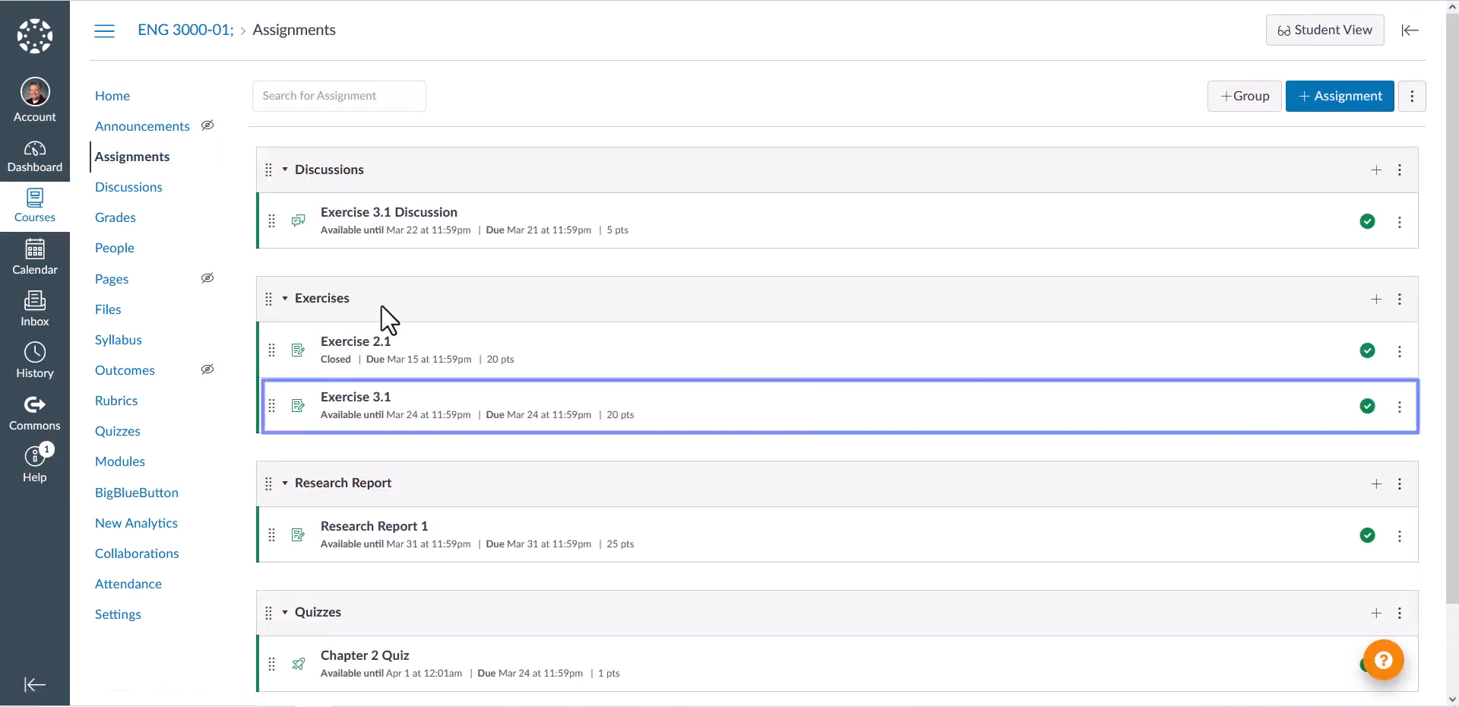
{"action": "left_click", "coordinate": [346, 398]}
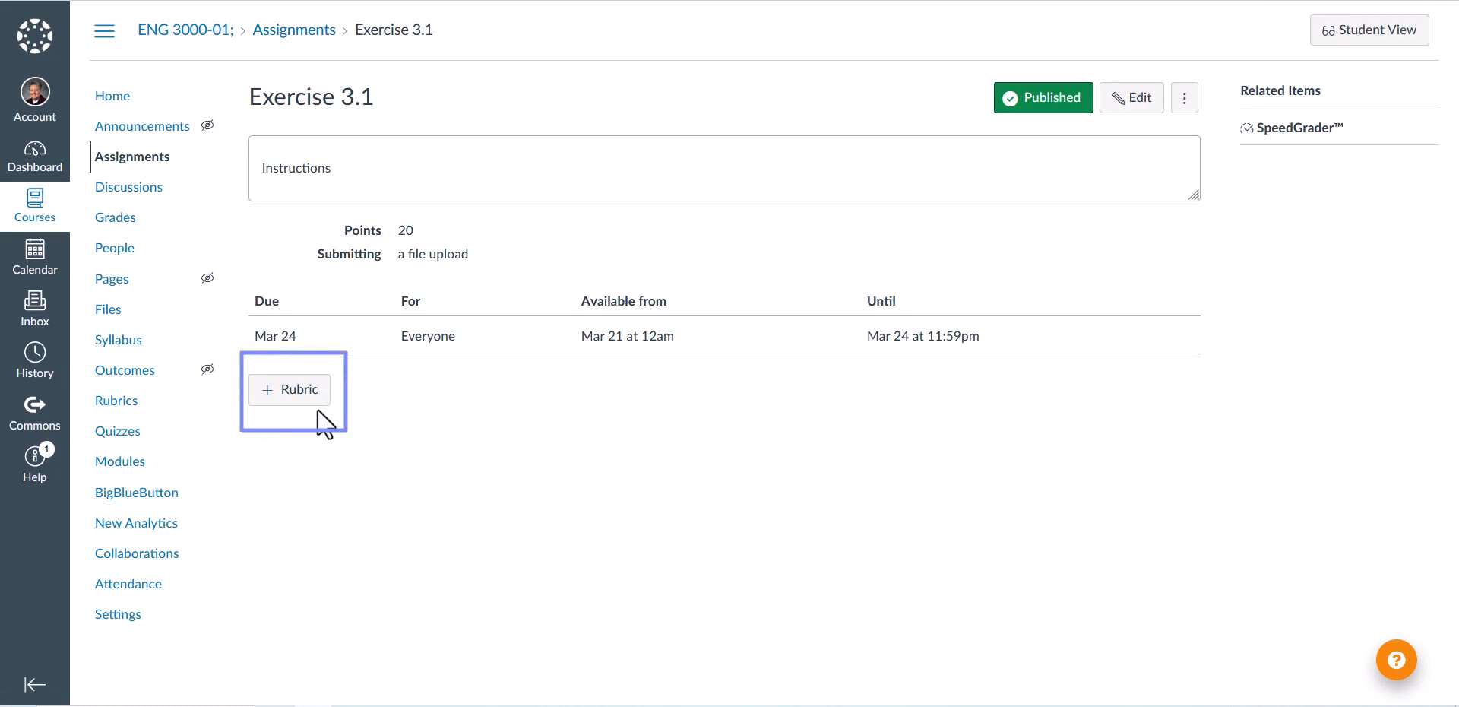
{"action": "left_click", "coordinate": [310, 389]}
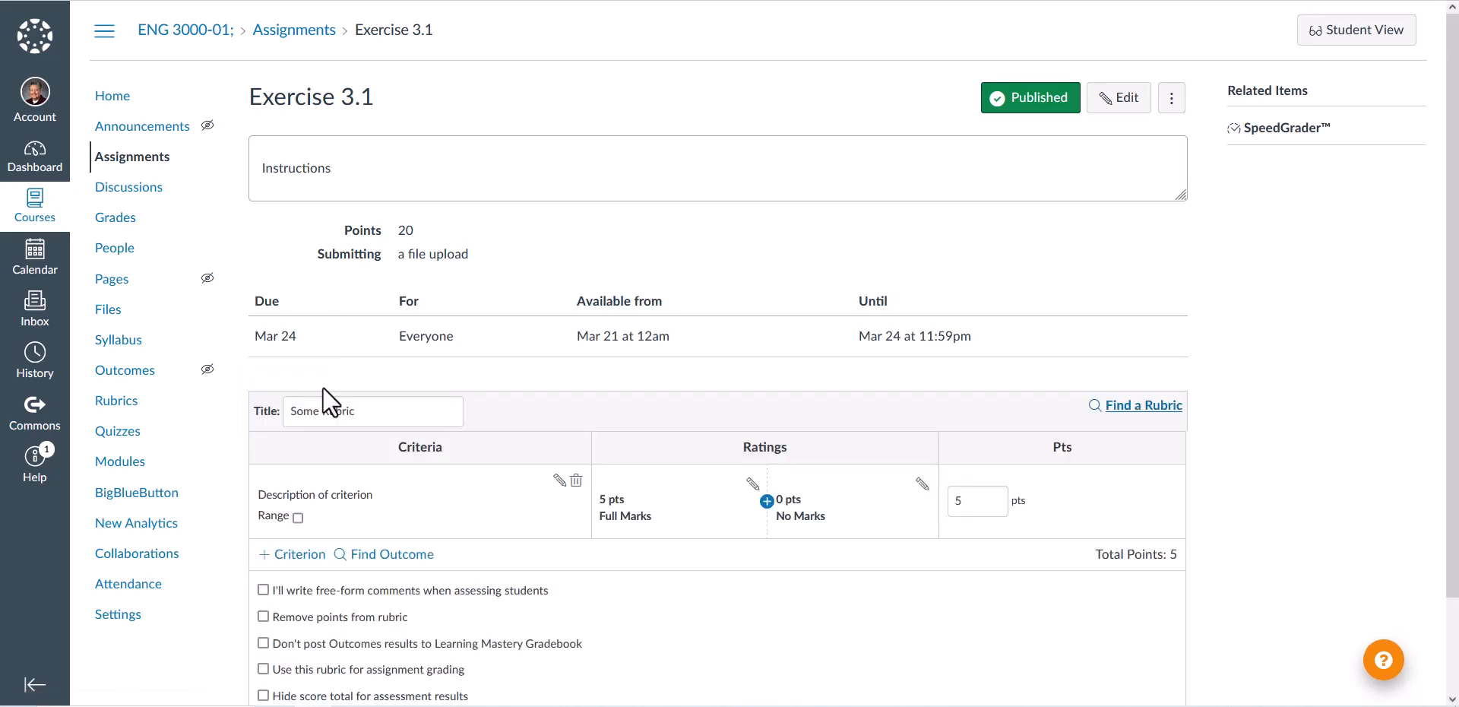
Step: Find the existing Exercise 3.1 Rubric from ENG 3000-01 for the assignment and review its criteria
{"action": "scroll", "coordinate": [714, 326], "scroll_direction": "down", "scroll_amount": 1}
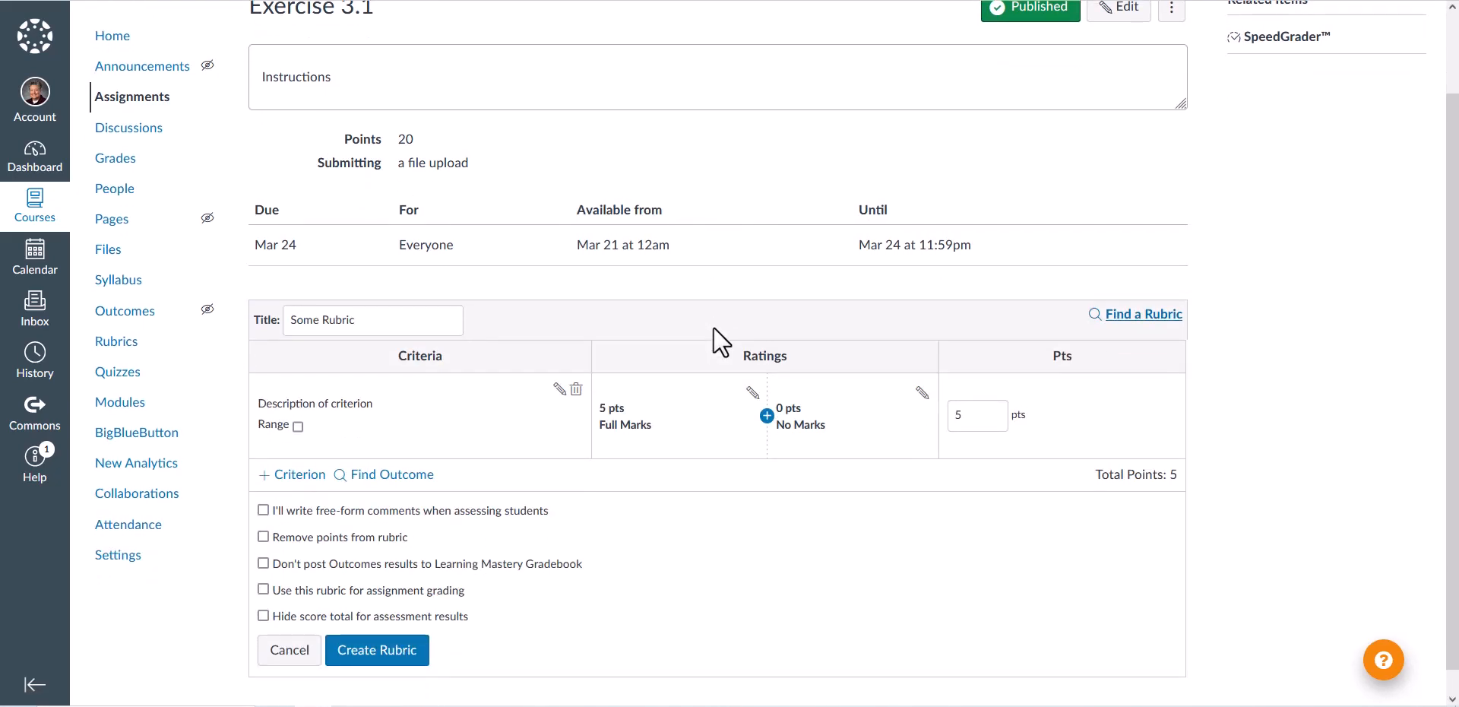
{"action": "scroll", "coordinate": [714, 326], "scroll_direction": "down", "scroll_amount": 1}
{"action": "left_click", "coordinate": [1155, 292]}
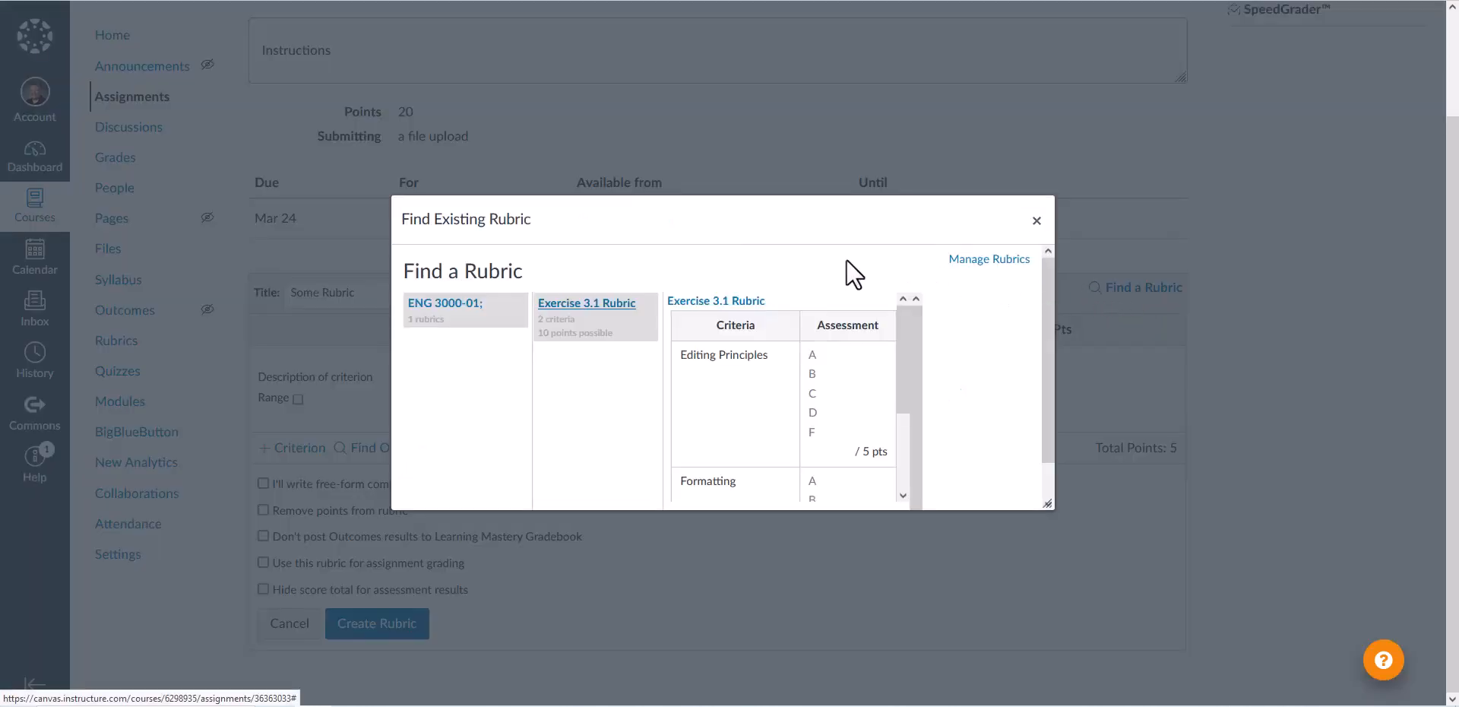
{"action": "scroll", "coordinate": [1005, 378], "scroll_direction": "down", "scroll_amount": 1}
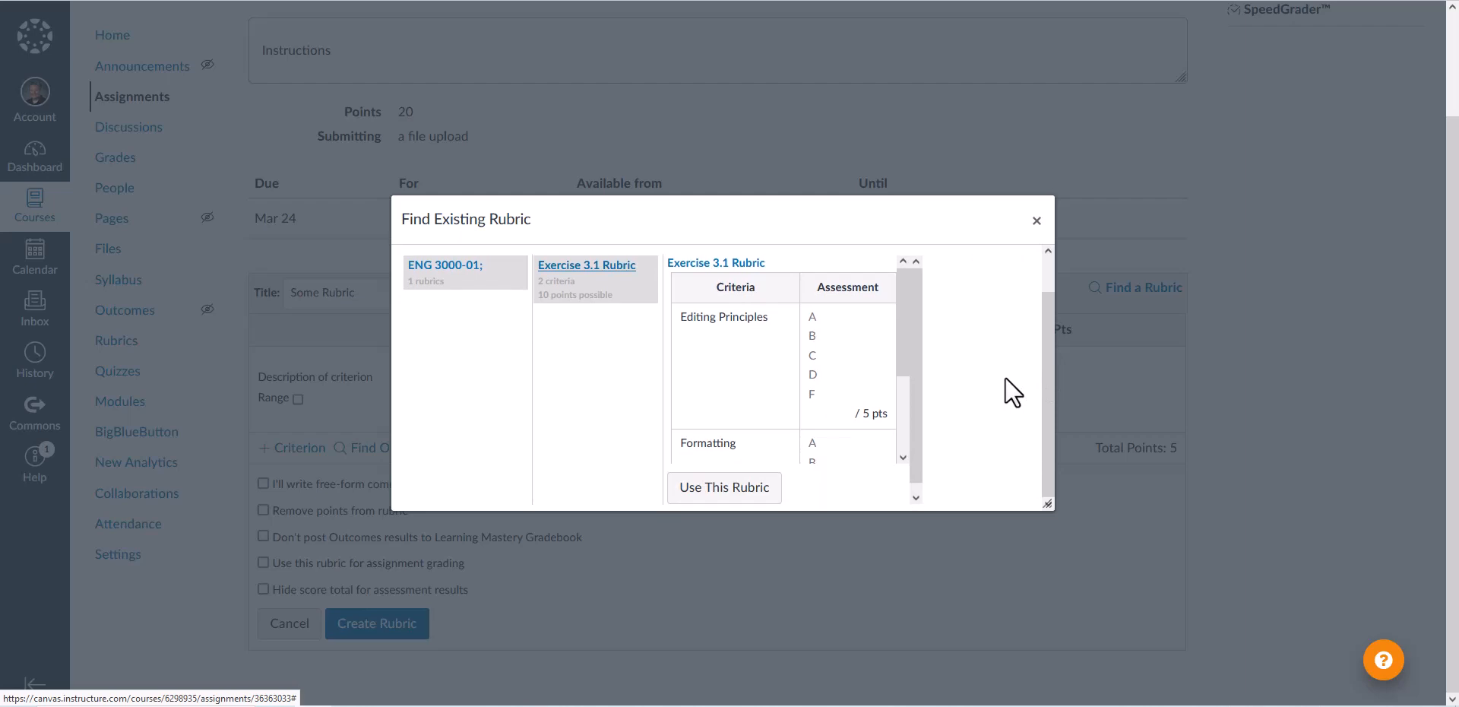
{"action": "scroll", "coordinate": [1005, 377], "scroll_direction": "up", "scroll_amount": 1}
{"action": "left_click", "coordinate": [684, 306]}
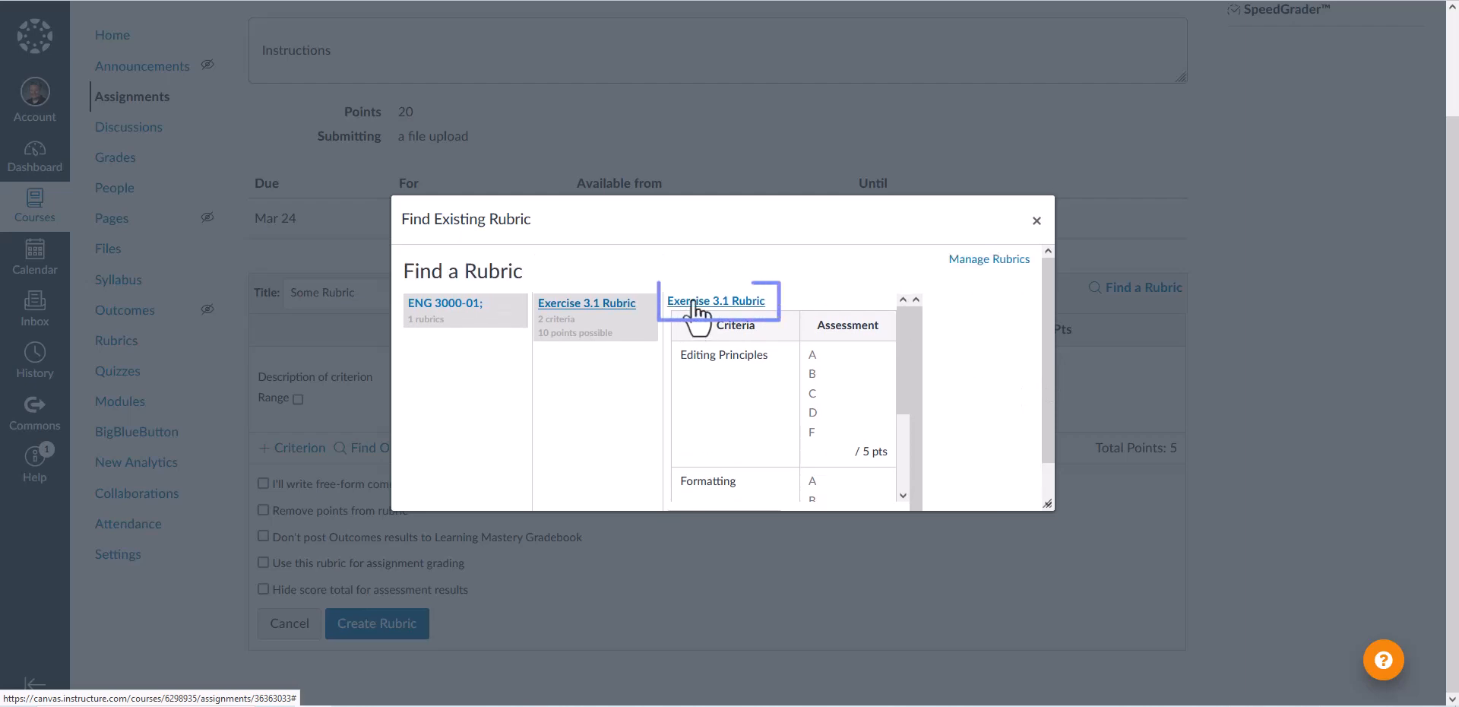